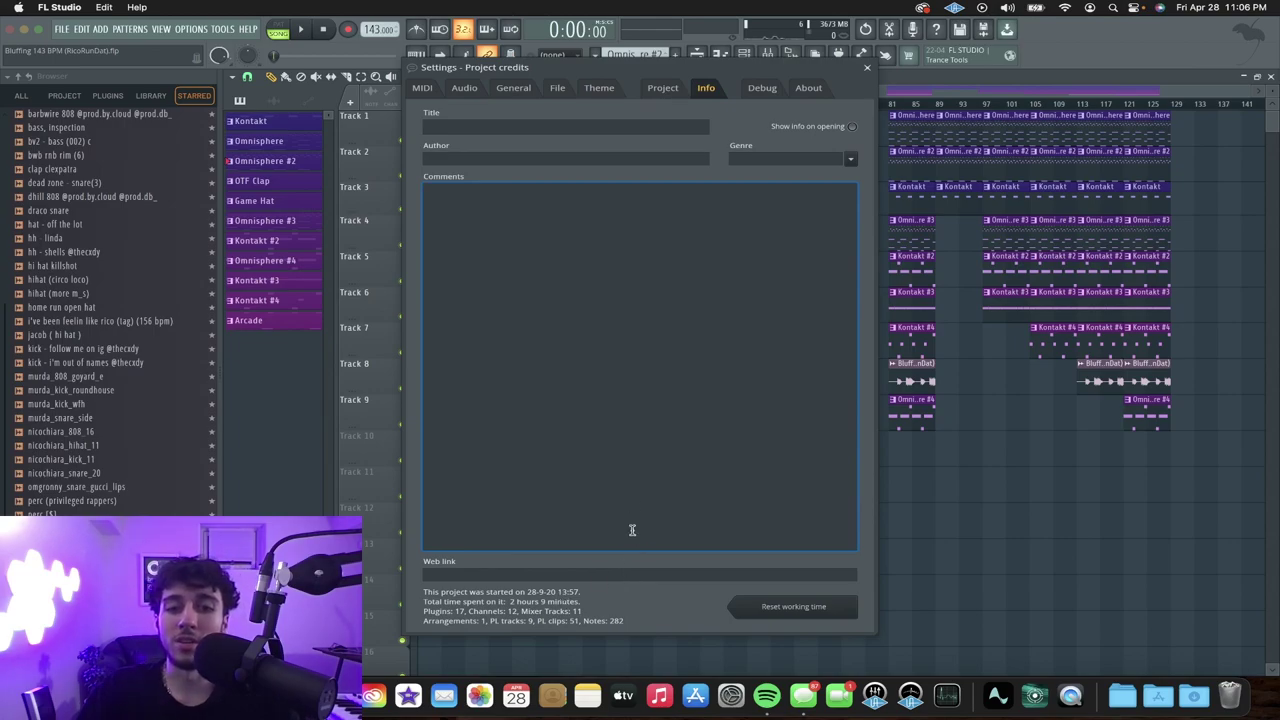
Close the Project credits dialog to reveal the Bluffing 143 BPM playlist arrangement.
left_click(867, 68)
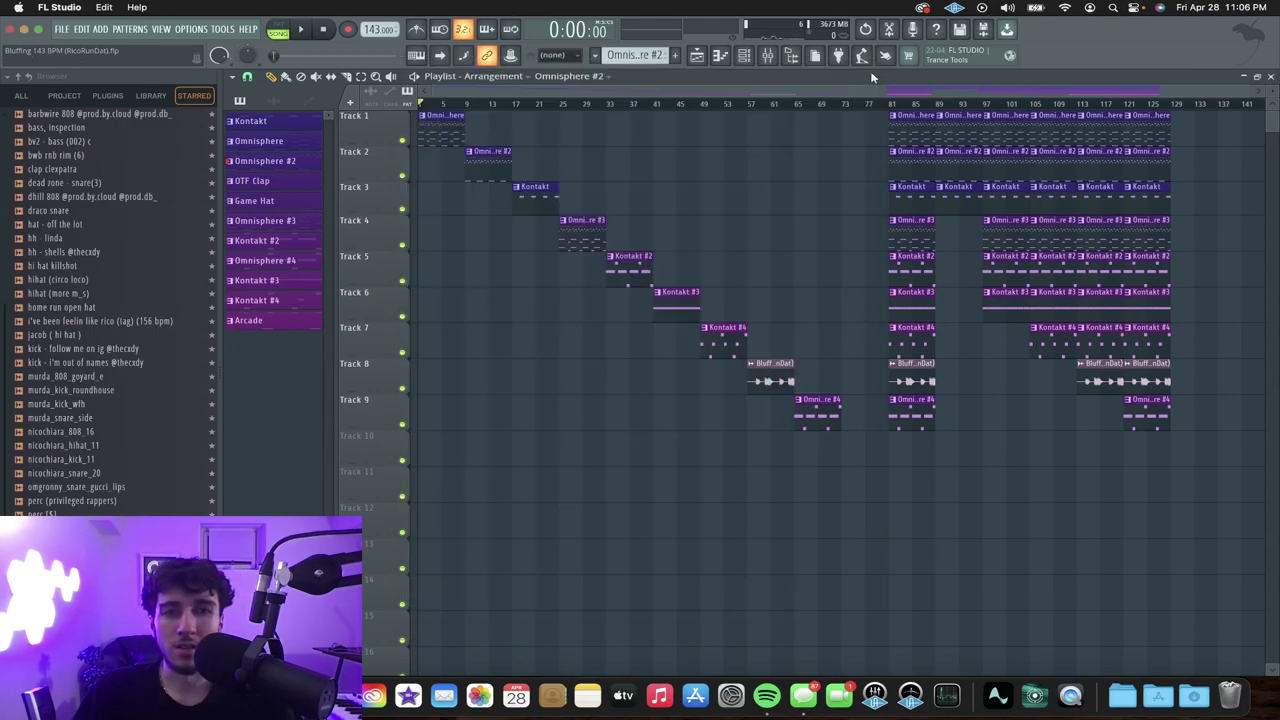
Open the first Omnisphere clip in the piano roll and play its repeating chord notes.
double_click(427, 128)
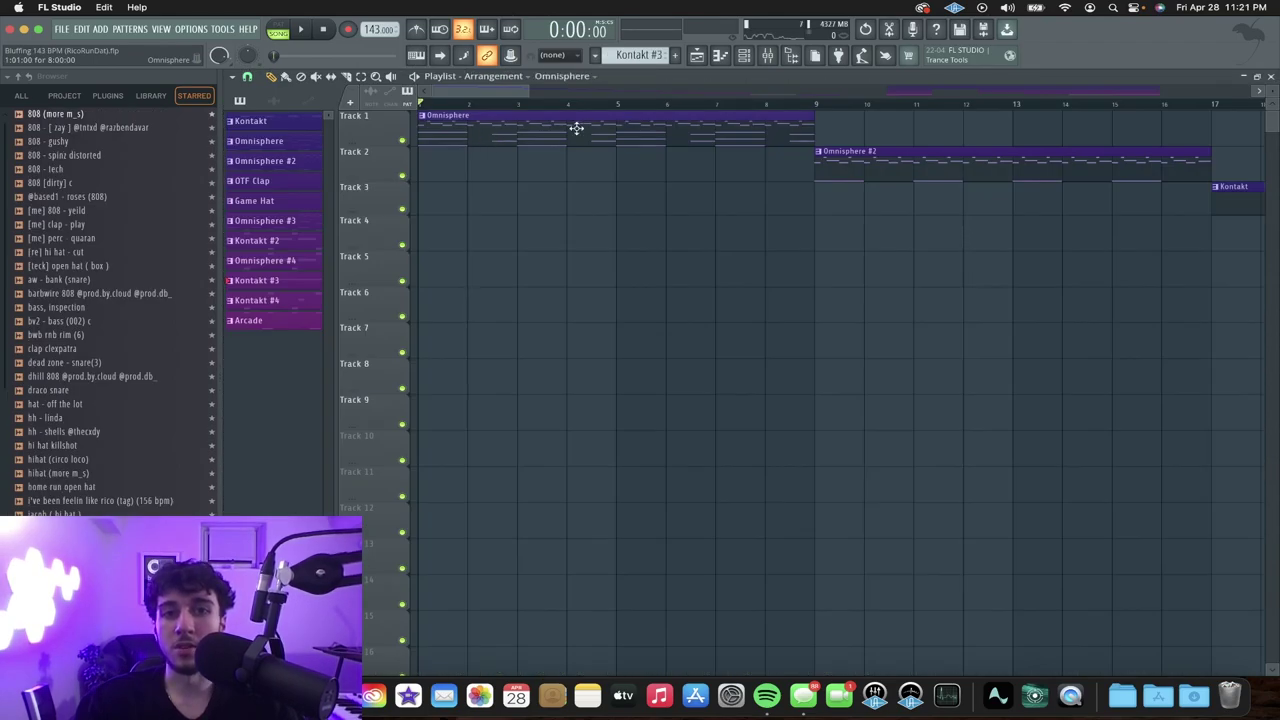
double_click(576, 128)
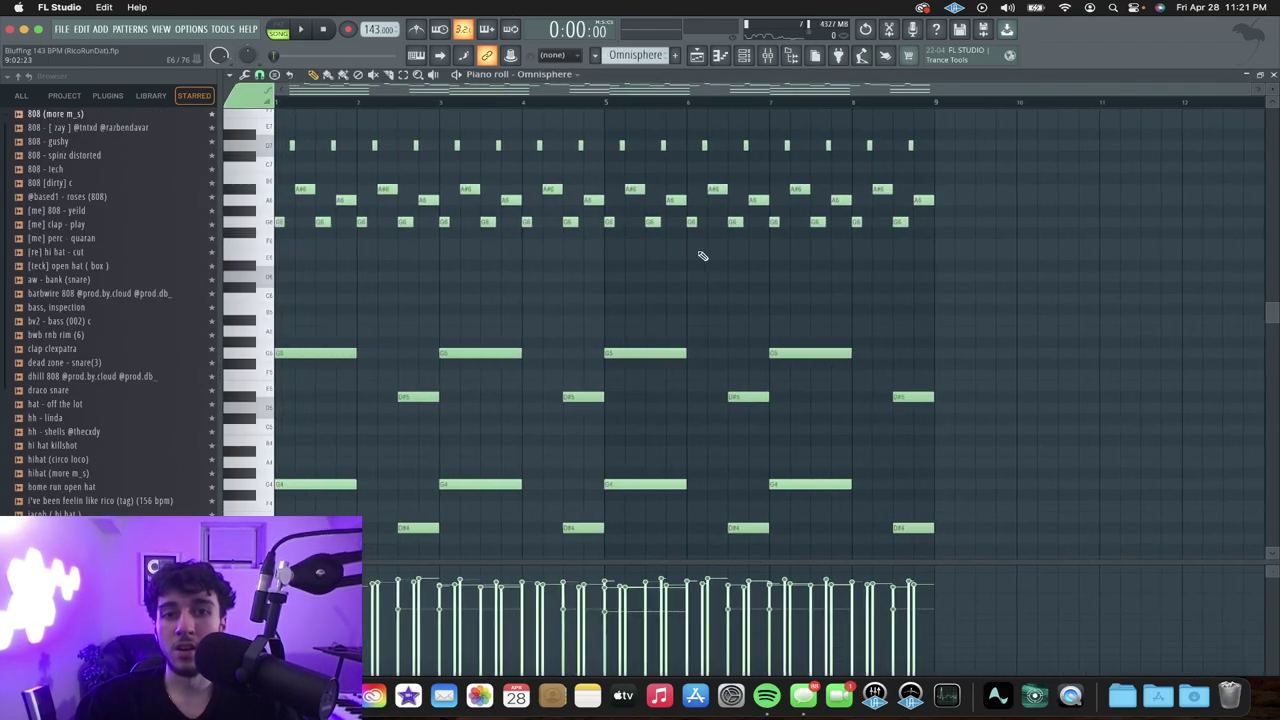
scroll(983, 355, "down", 4)
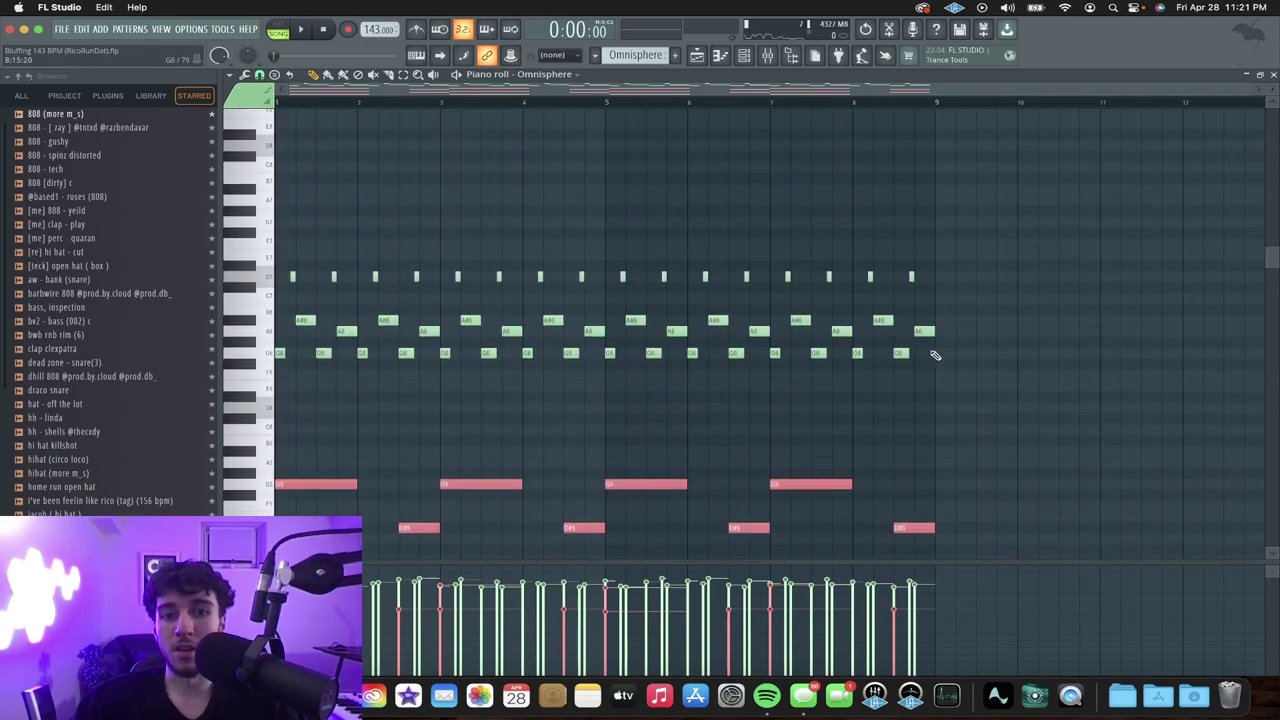
key("space")
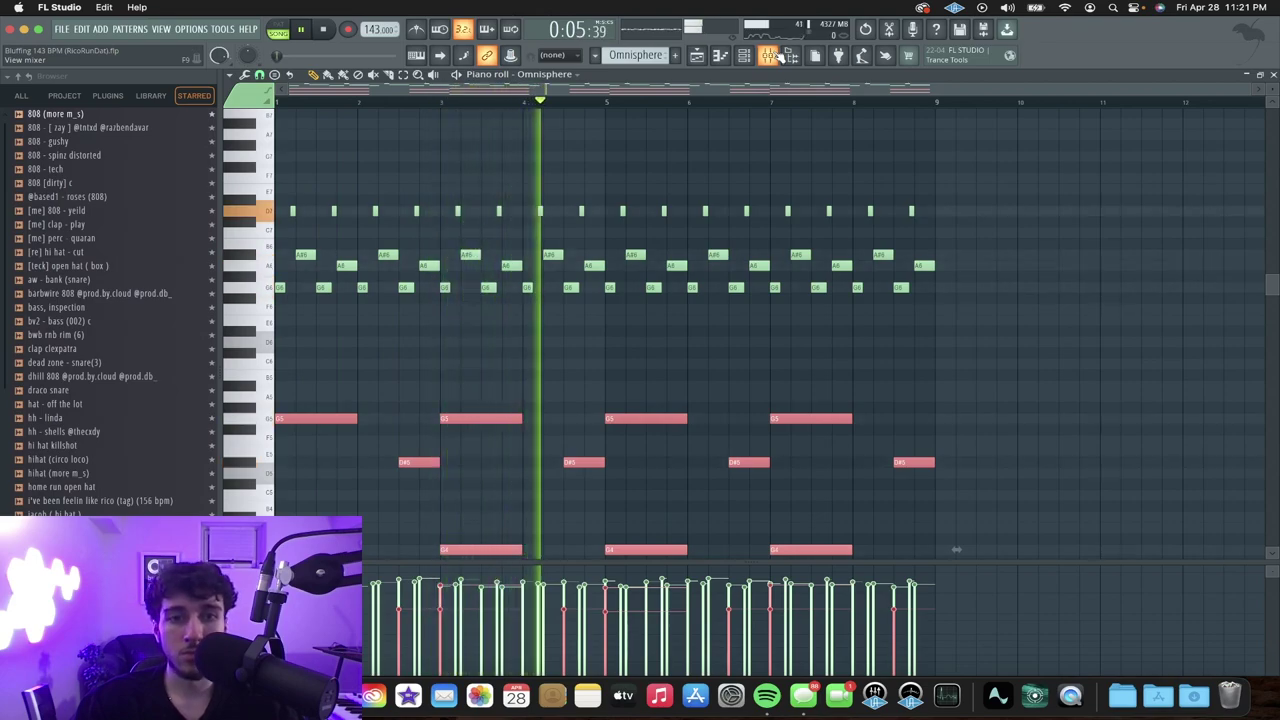
scroll(812, 140, "down", 3)
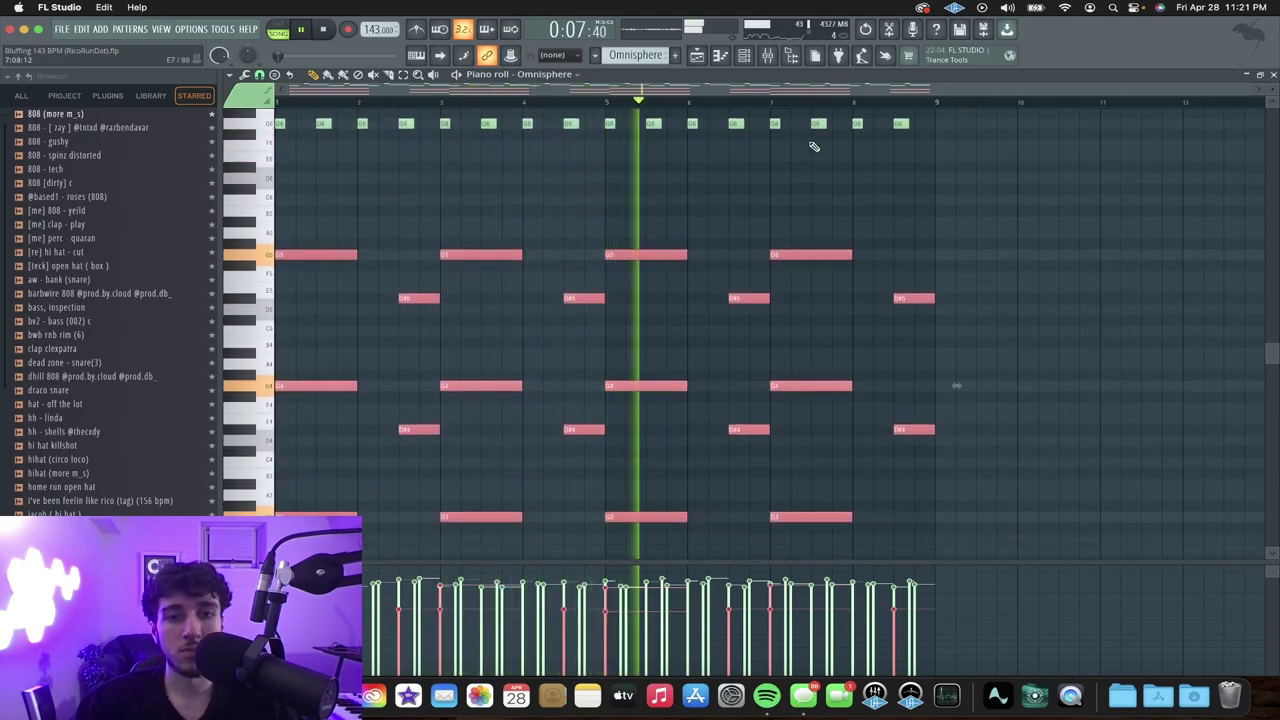
scroll(814, 135, "up", 3)
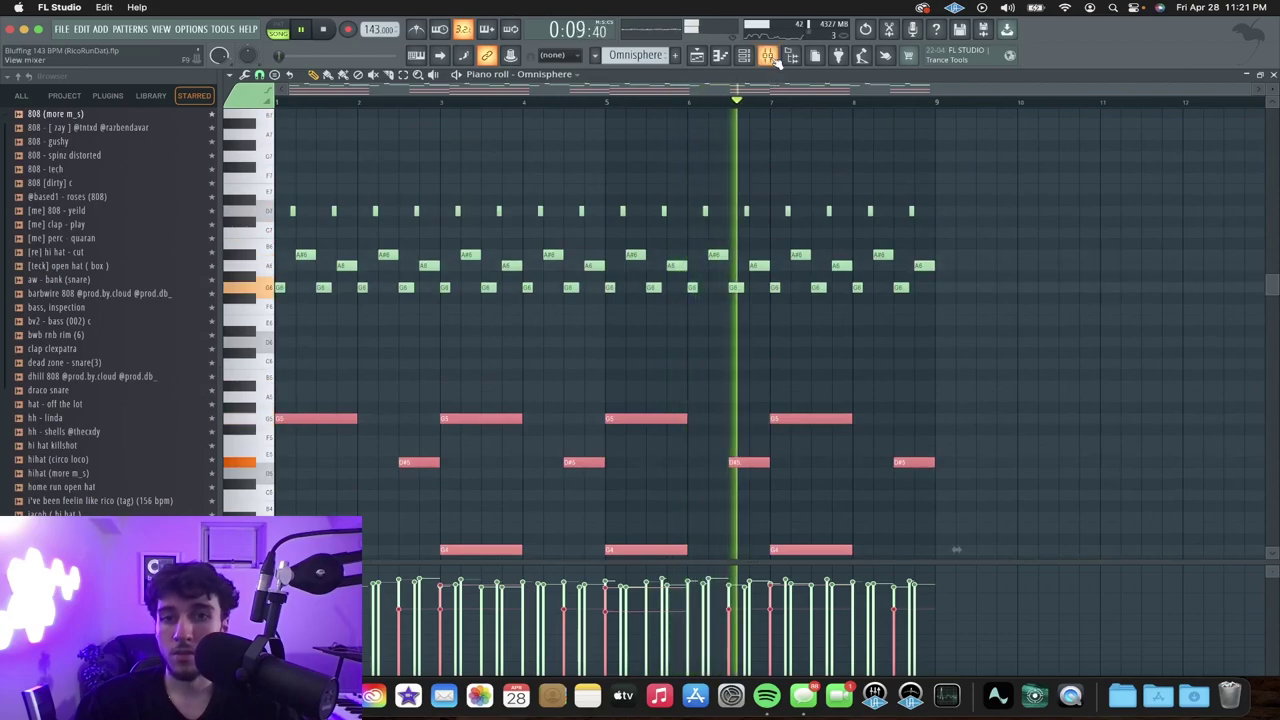
Open the mixer, dismiss the Parametric EQ 2 window, and close the mixer again.
left_click(770, 57)
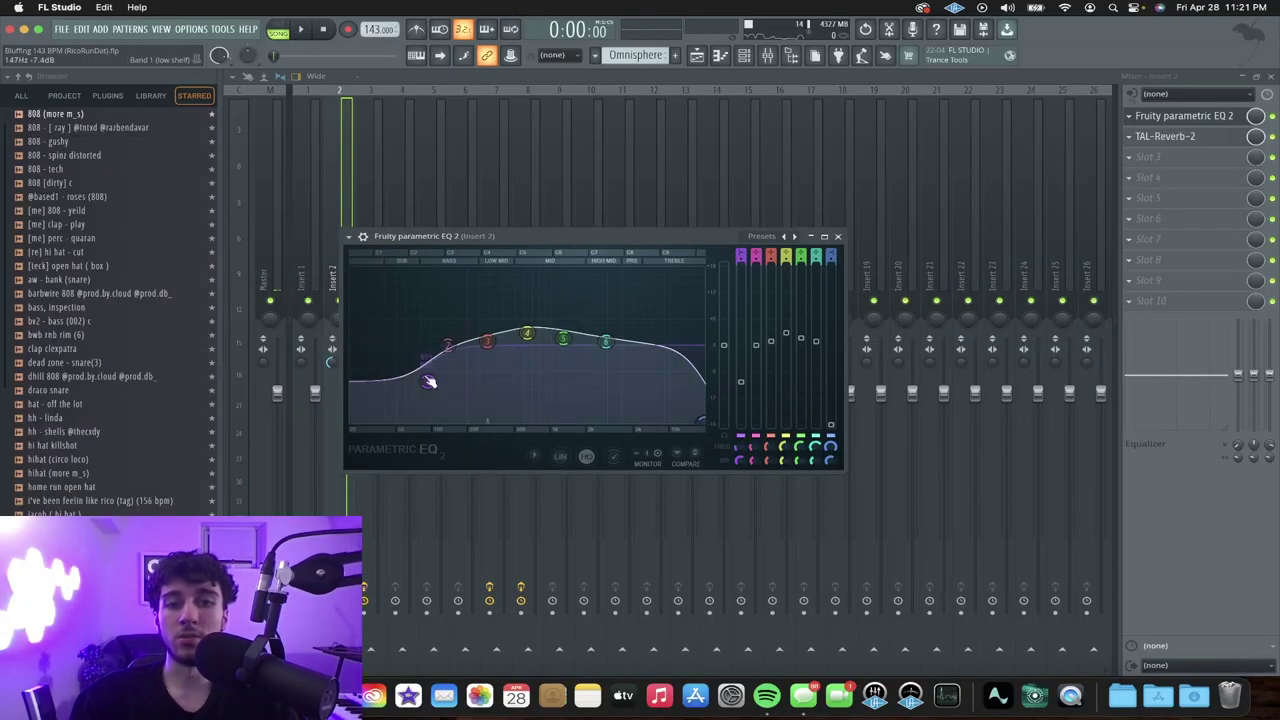
left_click(837, 237)
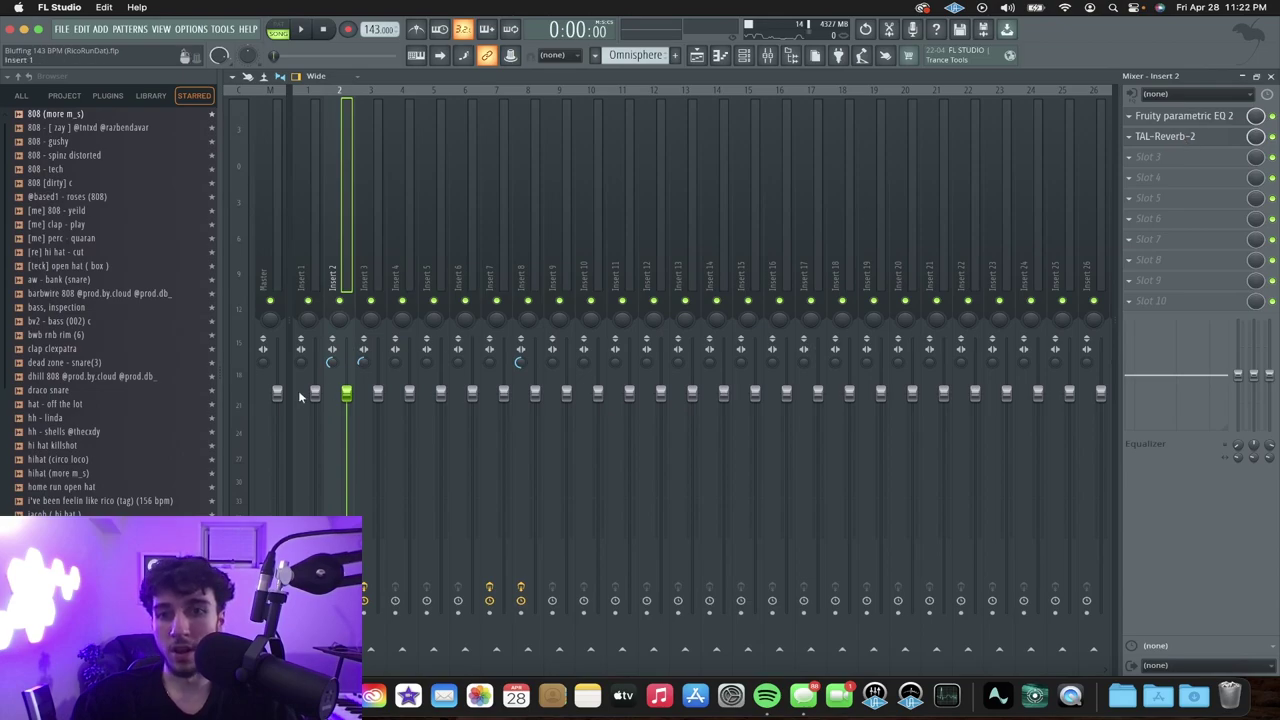
left_click(1270, 77)
scroll(566, 257, "down", 4)
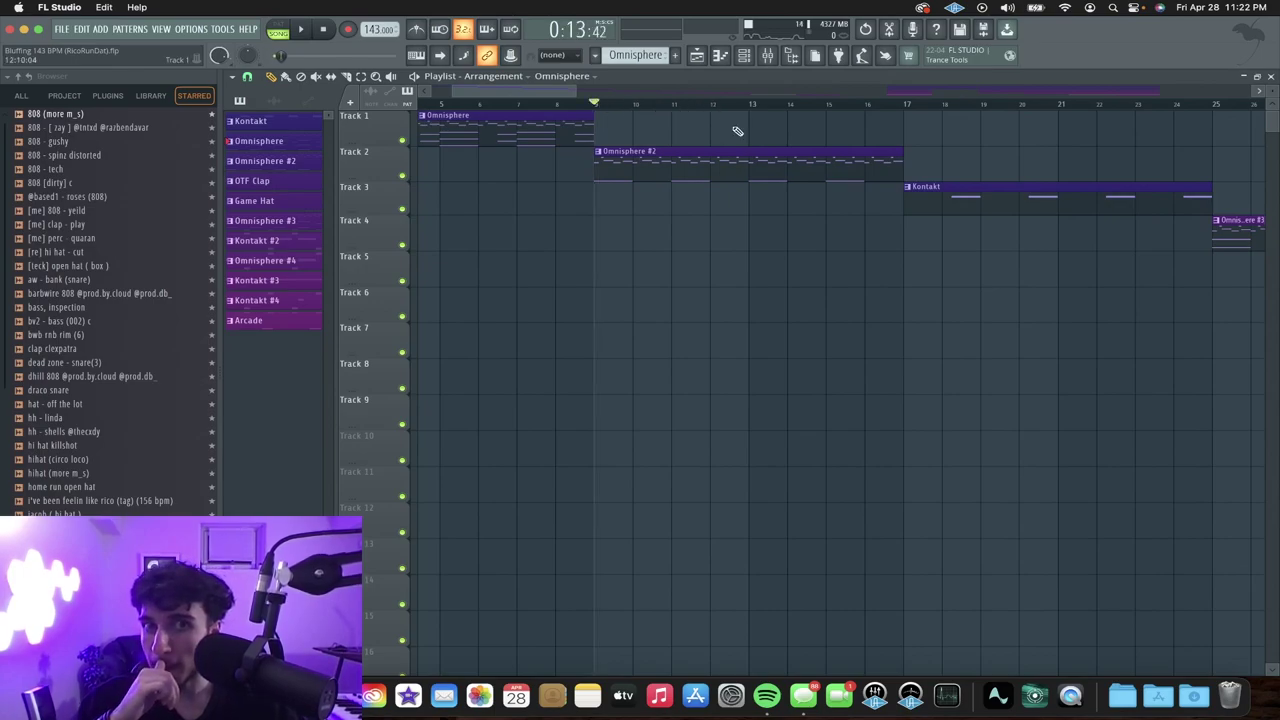
Inspect the Gross Beat effect on Insert 3, then return to the playlist.
left_click(768, 56)
left_click(366, 214)
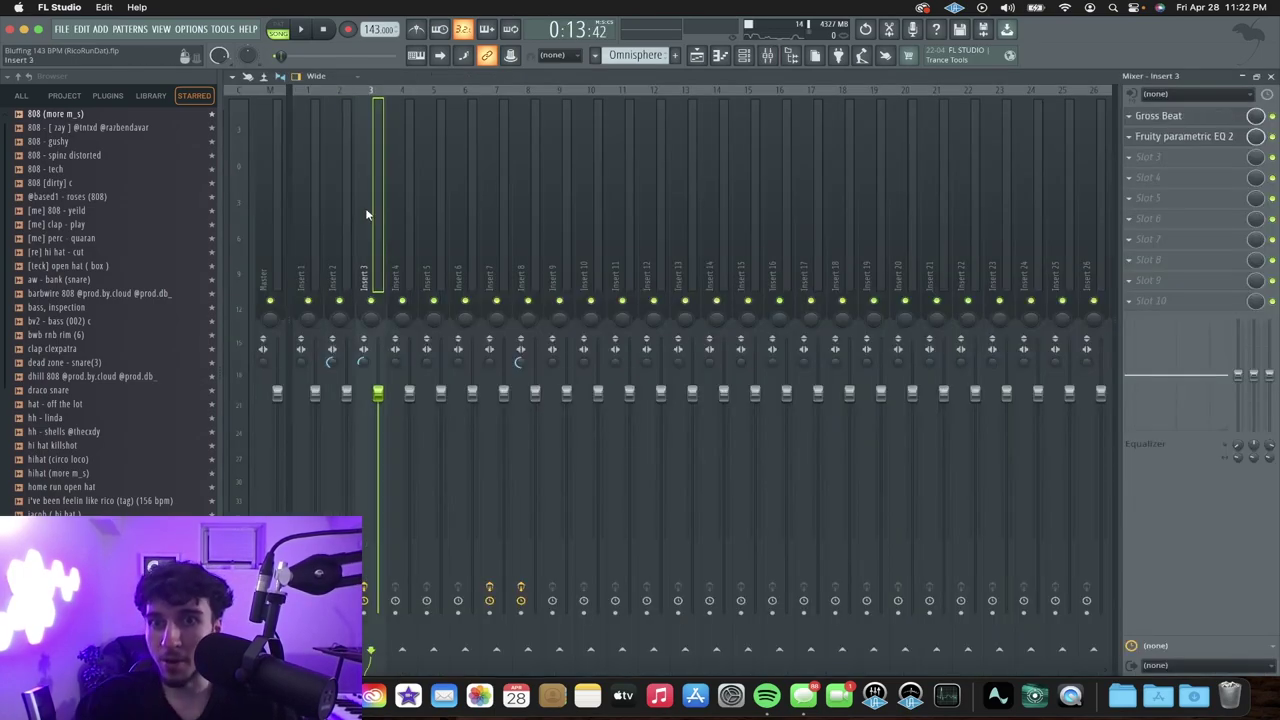
left_click(1165, 116)
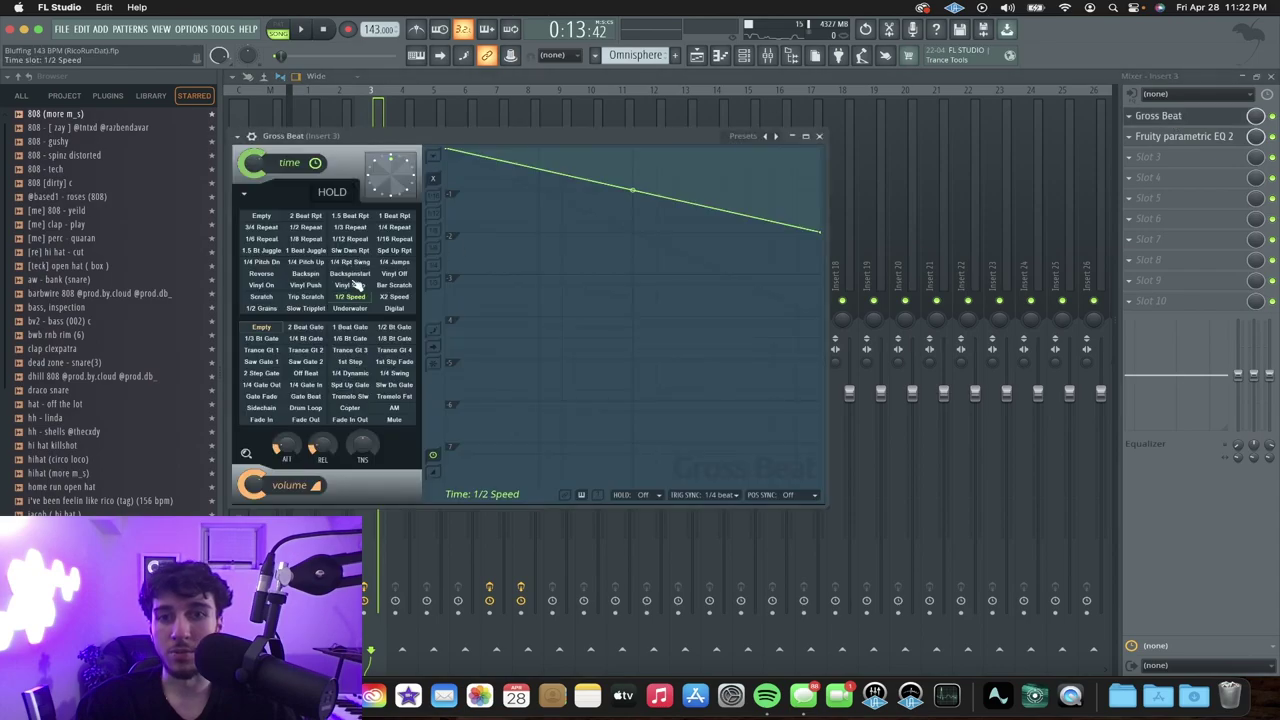
left_click(1190, 137)
key("F5")
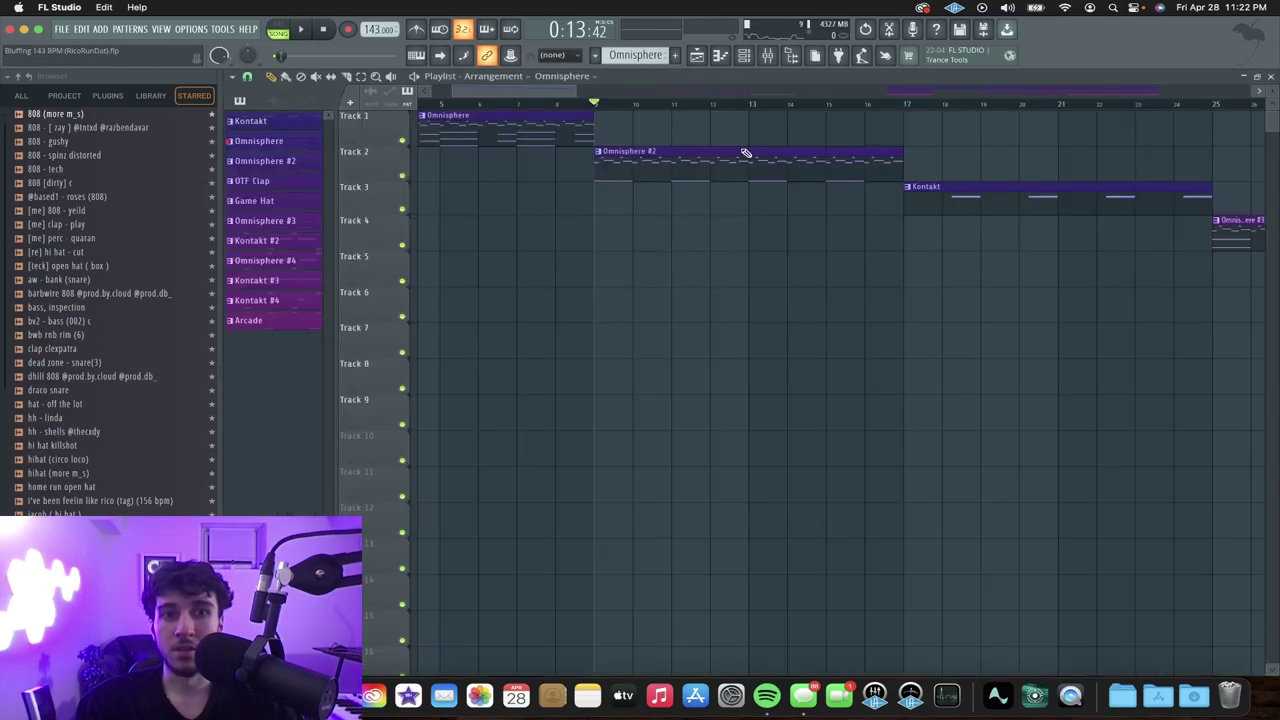
Play part of the song arrangement, then stop playback.
key("space")
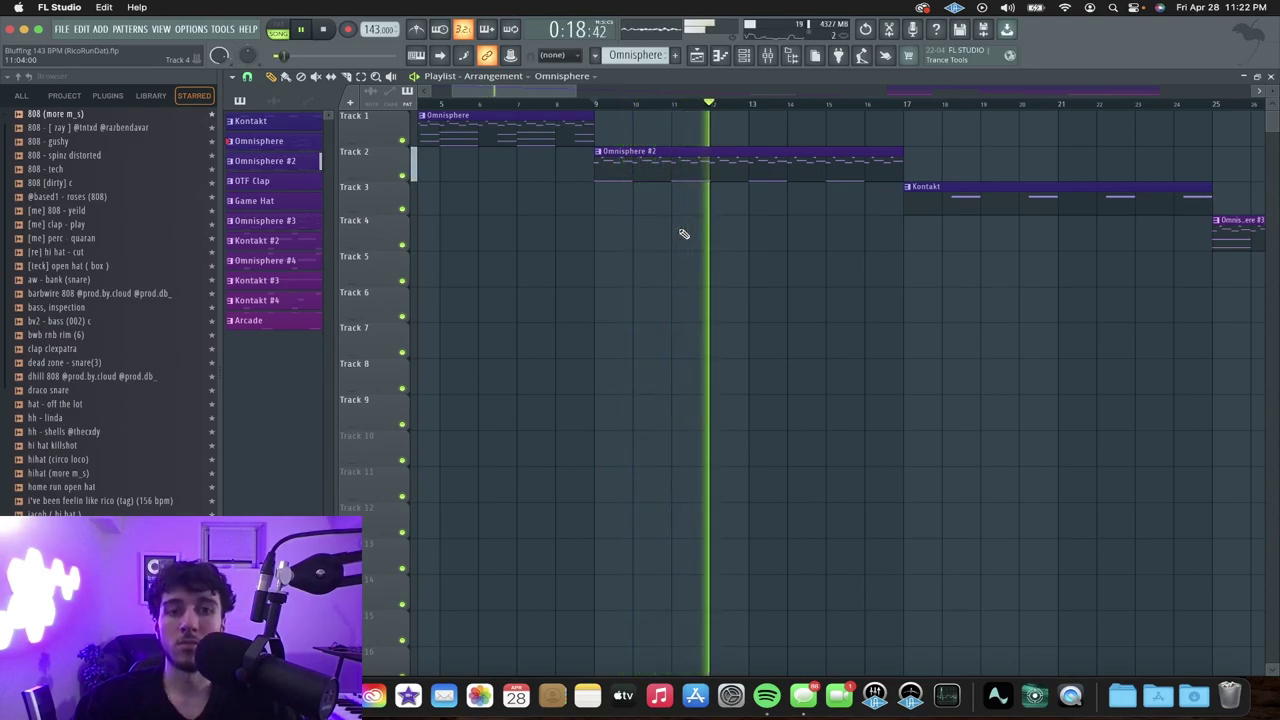
scroll(686, 224, "down", 3)
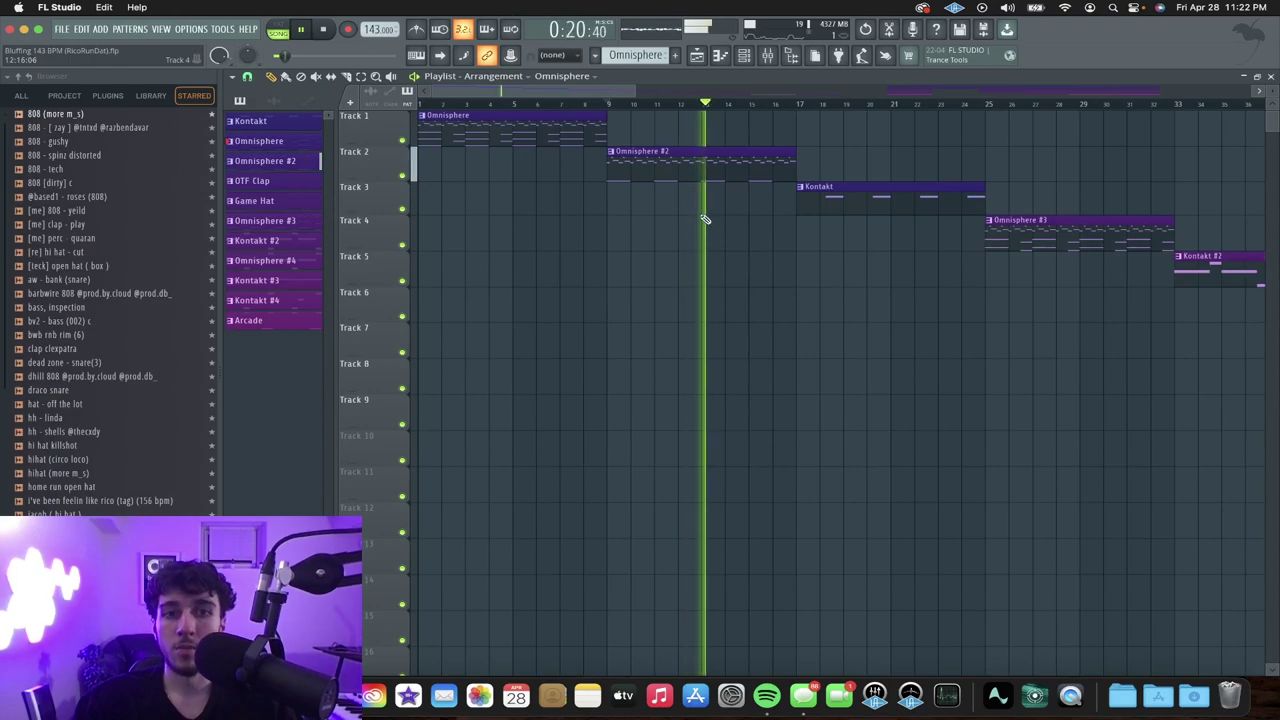
key("space")
scroll(611, 195, "down", 1)
scroll(533, 110, "up", 2)
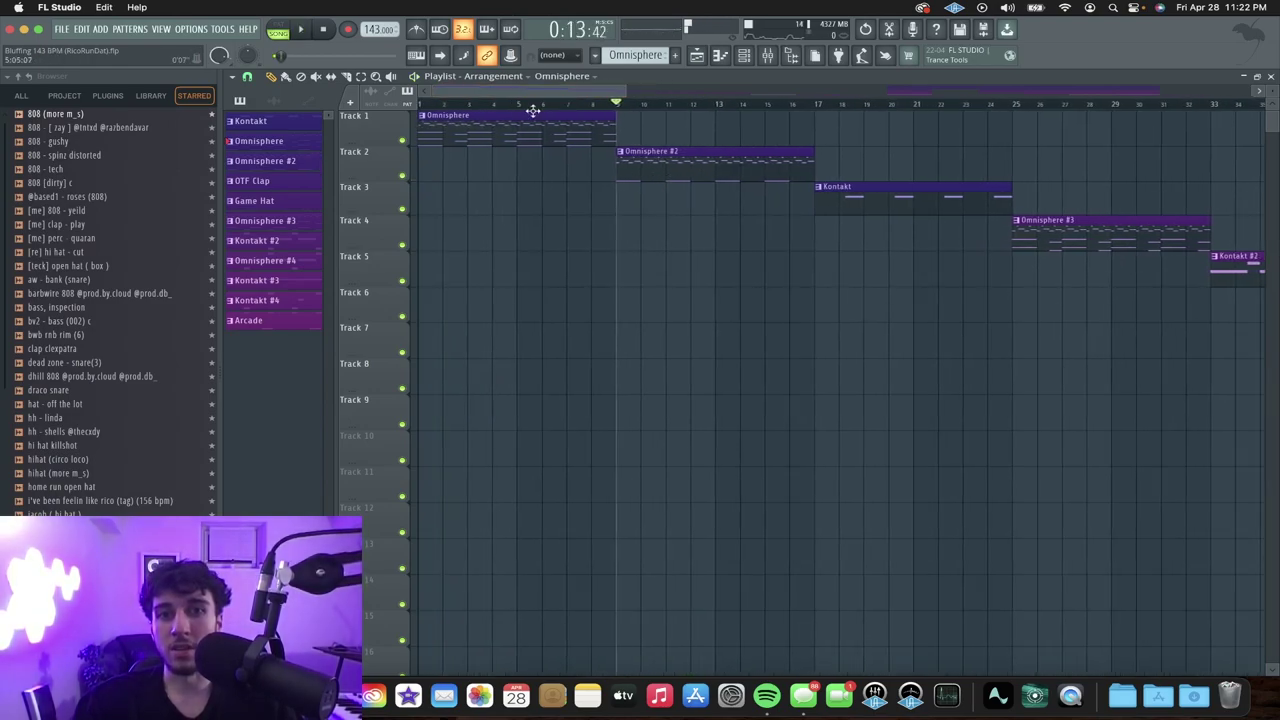
Copy the Omnisphere pattern's notes into Omnisphere #2, then bring up the channel rack.
double_click(548, 125)
key("ctrl+a")
key("ctrl+c")
key("F5")
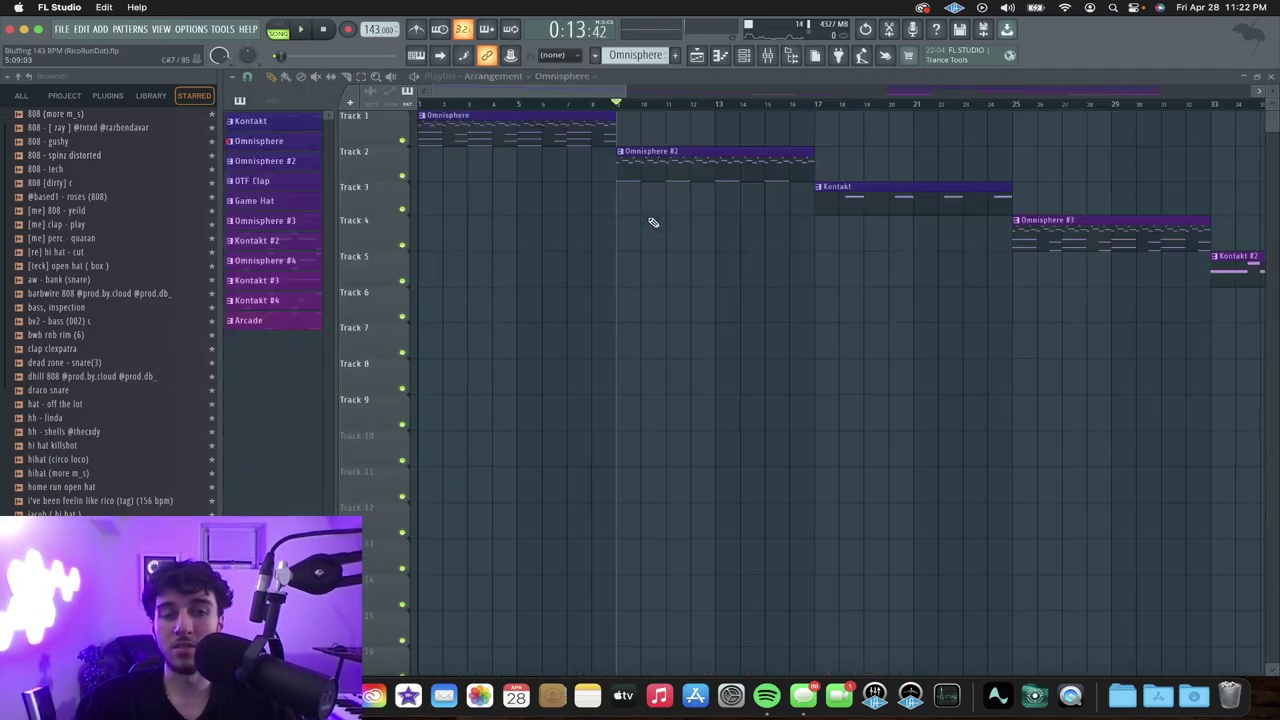
double_click(650, 158)
key("ctrl+v")
key("F5")
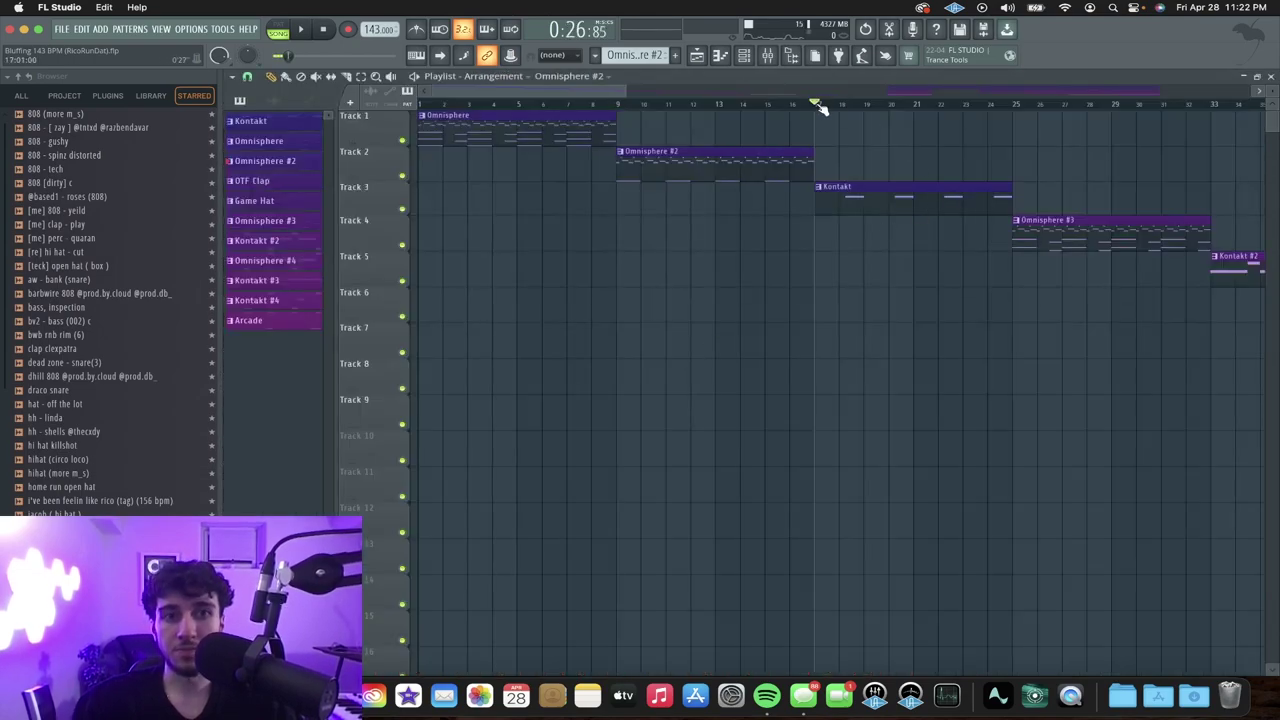
scroll(940, 170, "up", 2)
left_click(748, 56)
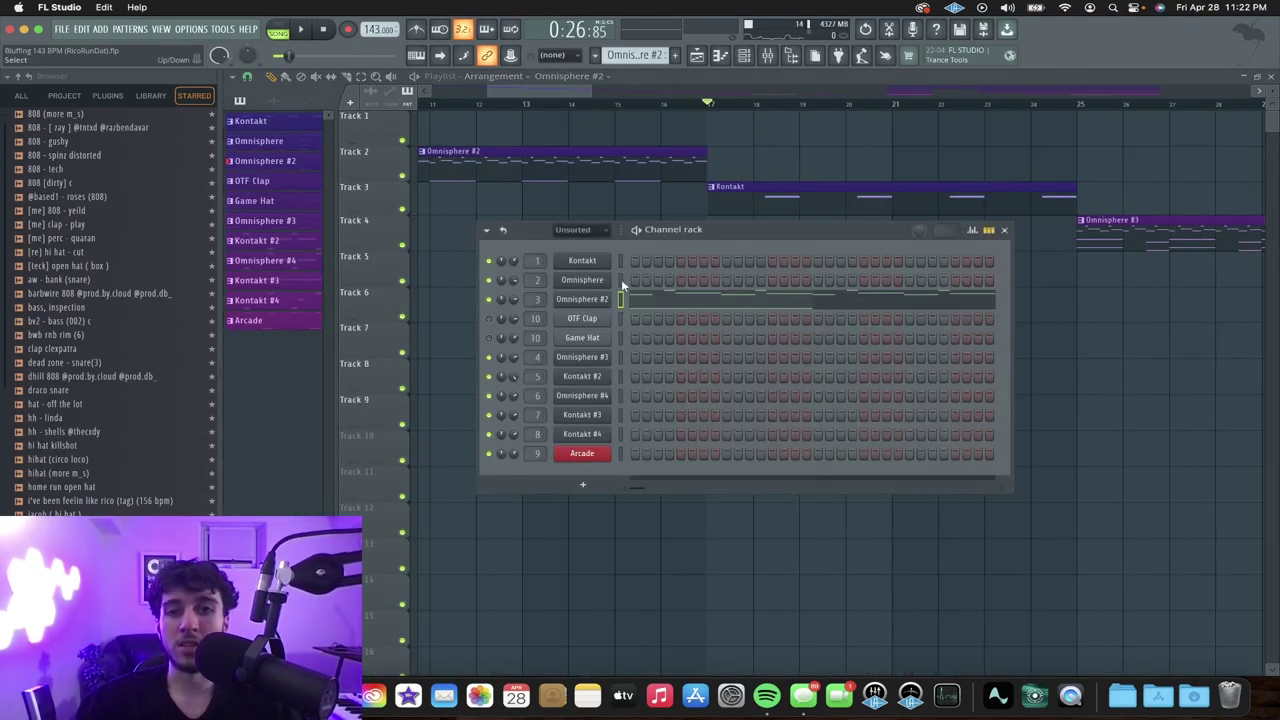
Check Kontakt's Bansuri instrument, play its four-note piano roll pattern, and open the mixer.
left_click(594, 378)
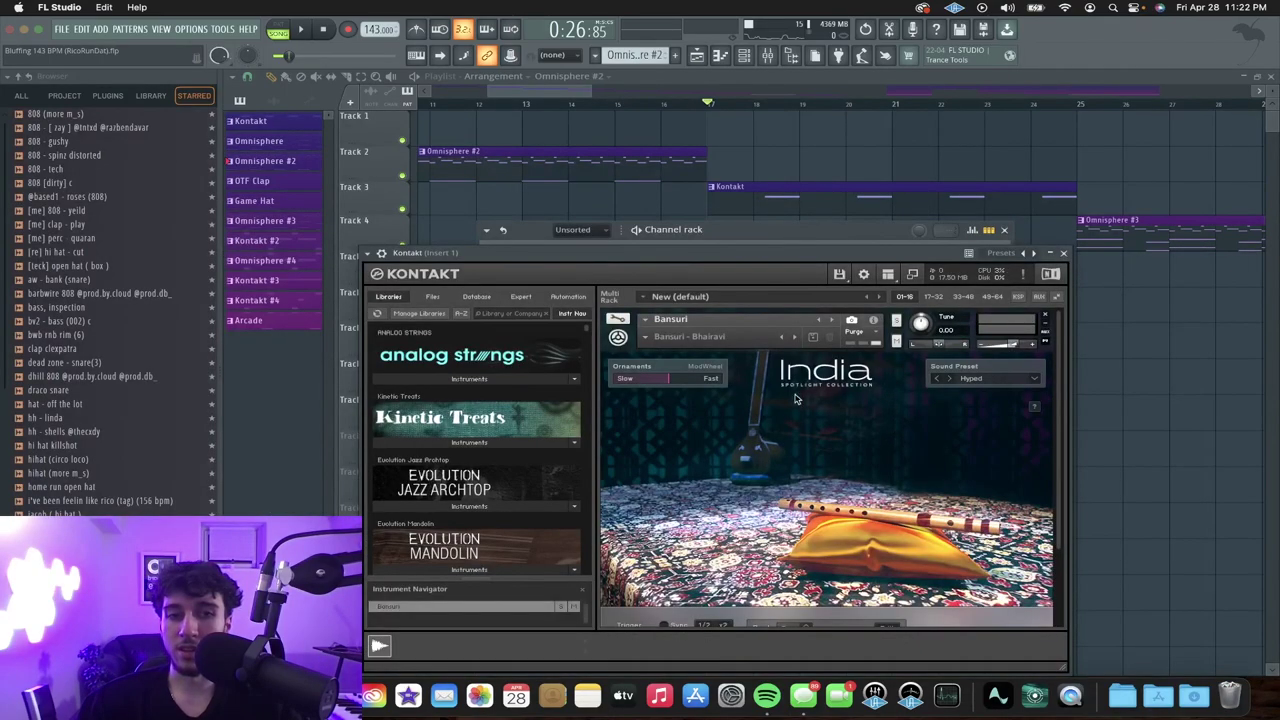
left_click(1064, 253)
double_click(863, 205)
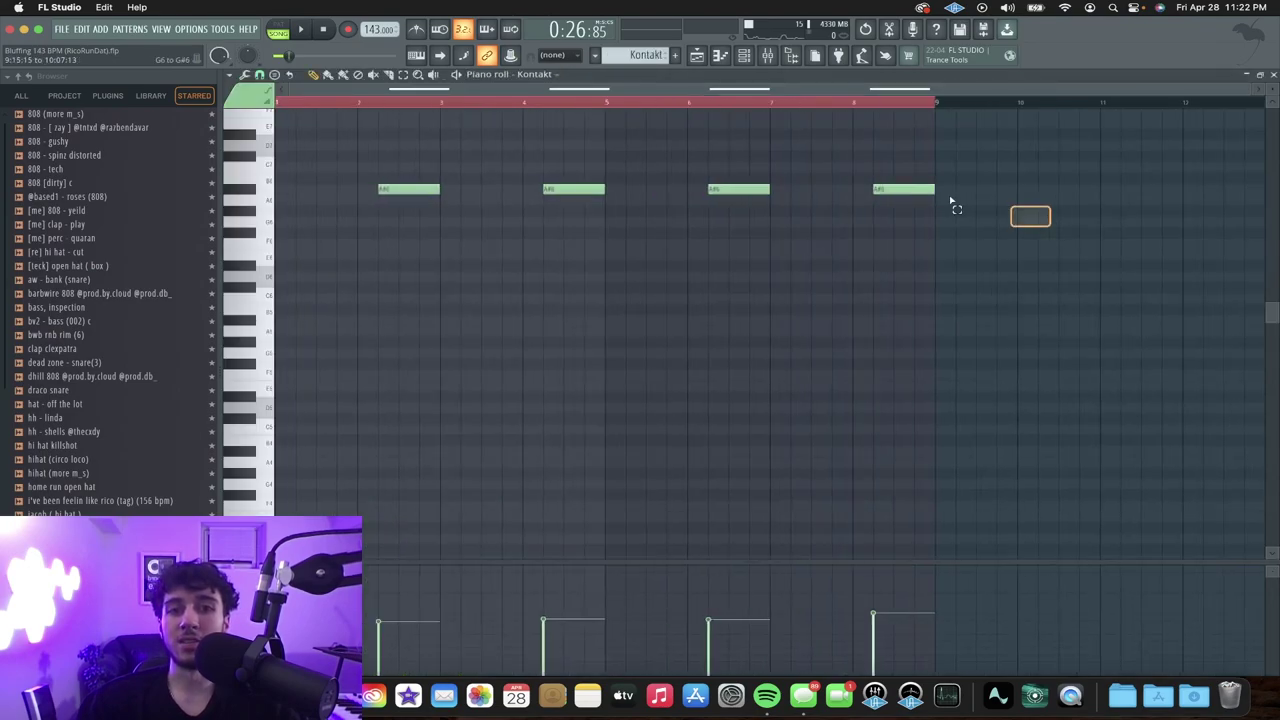
key("ctrl+a")
scroll(423, 211, "up", 3)
key("space")
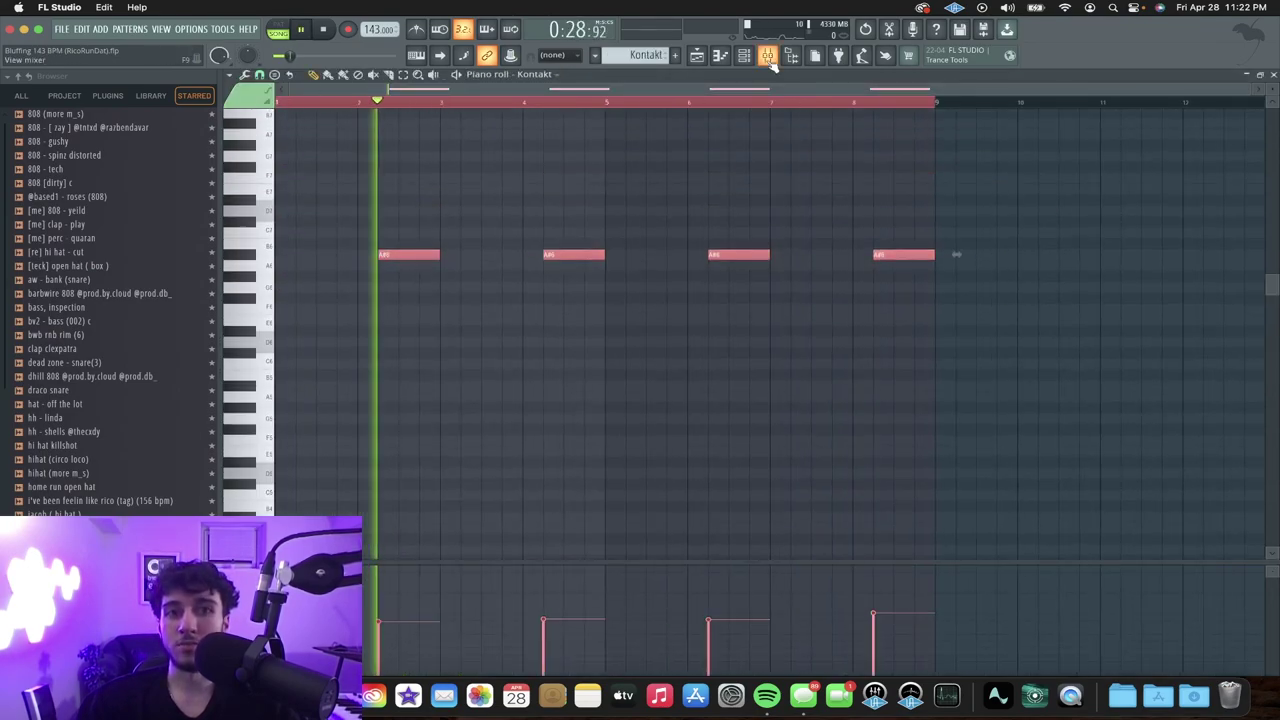
left_click(767, 55)
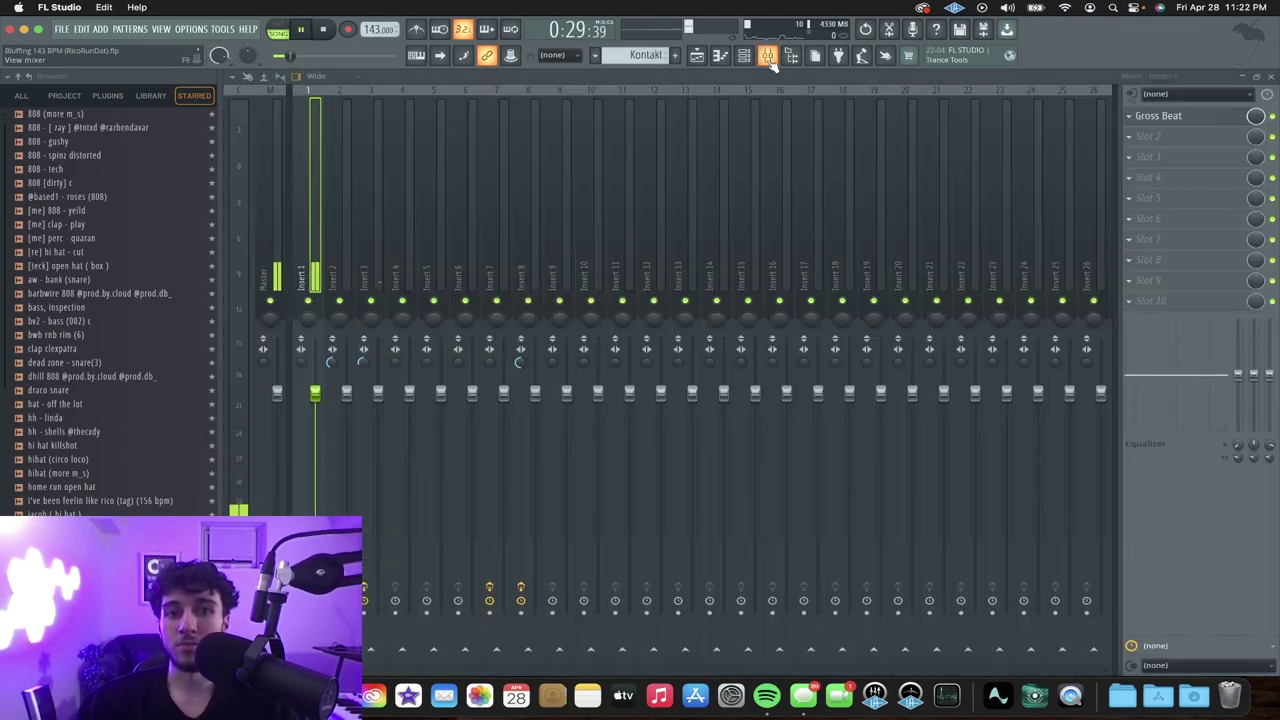
Inspect Insert 1's Gross Beat 1/2 Speed setting and return to the playlist.
left_click(1185, 116)
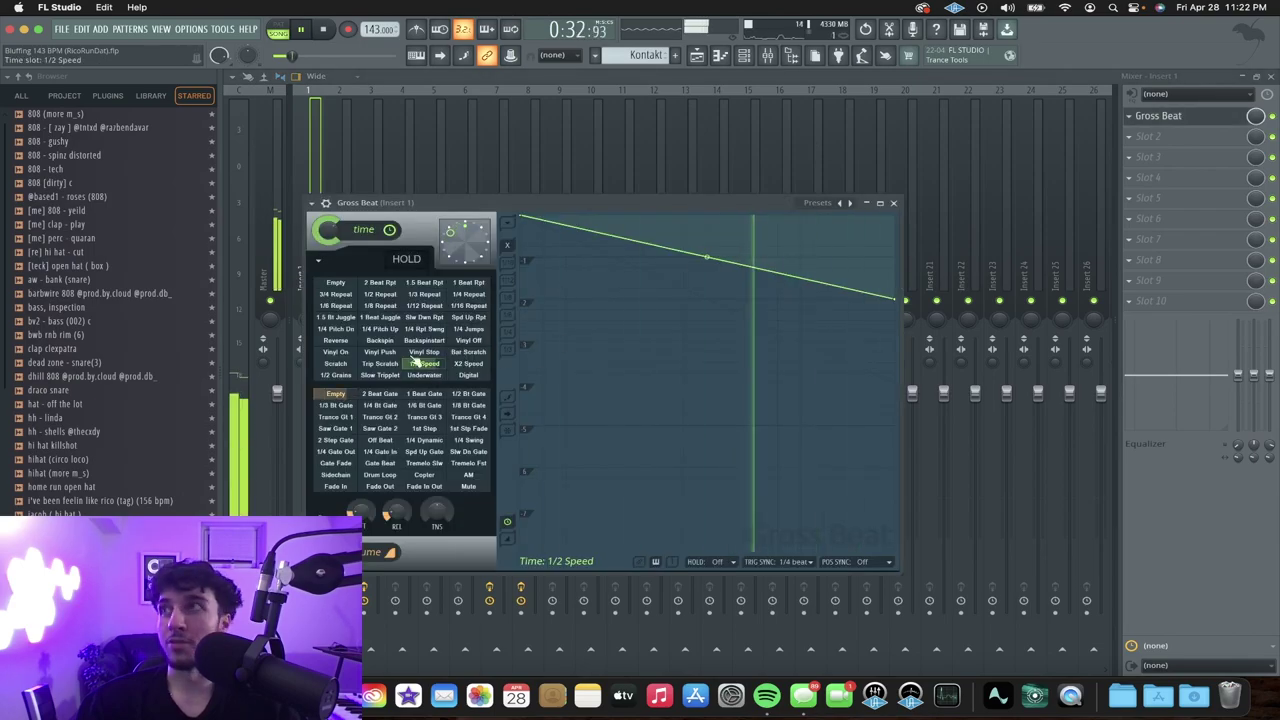
left_click(1160, 116)
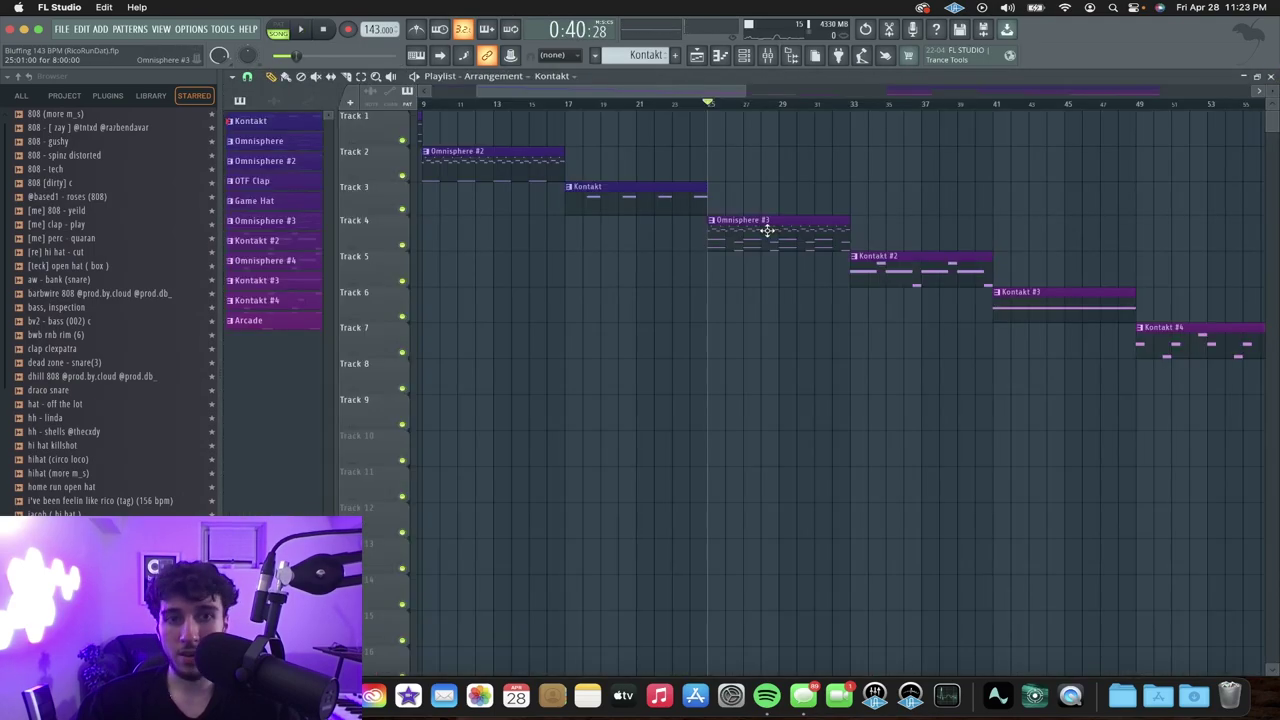
scroll(768, 229, "down", 5)
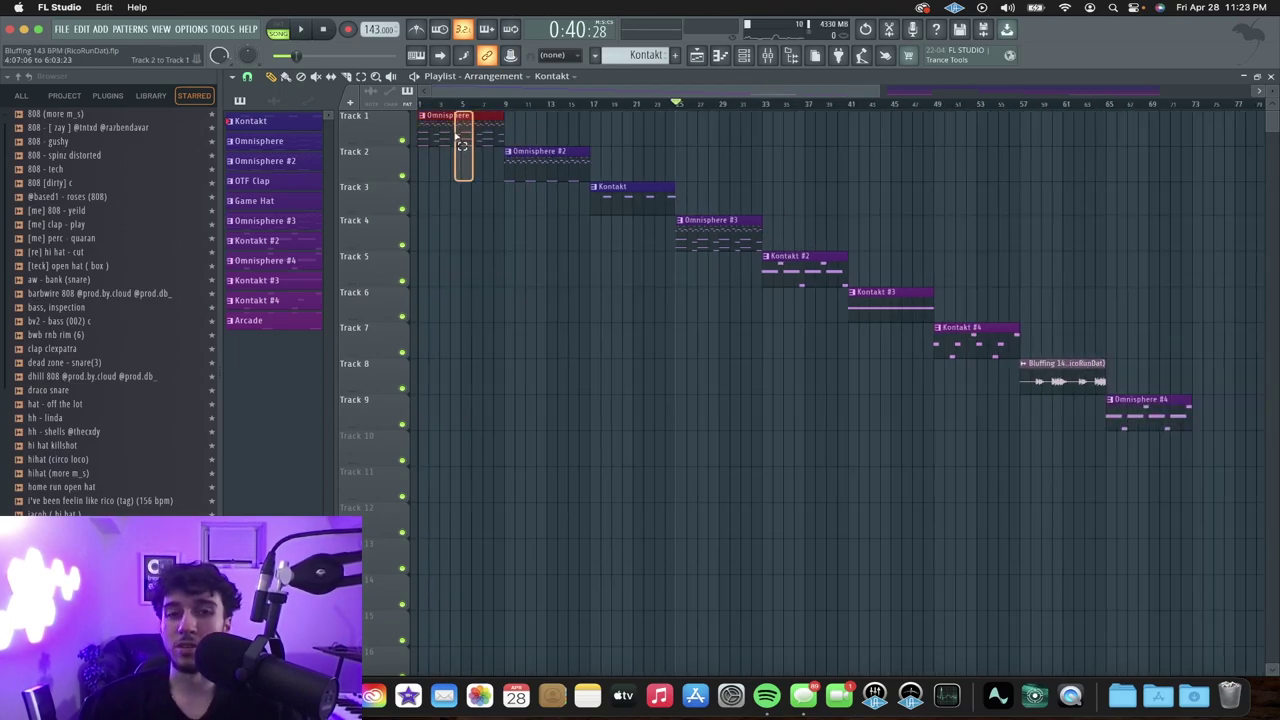
scroll(690, 195, "up", 3)
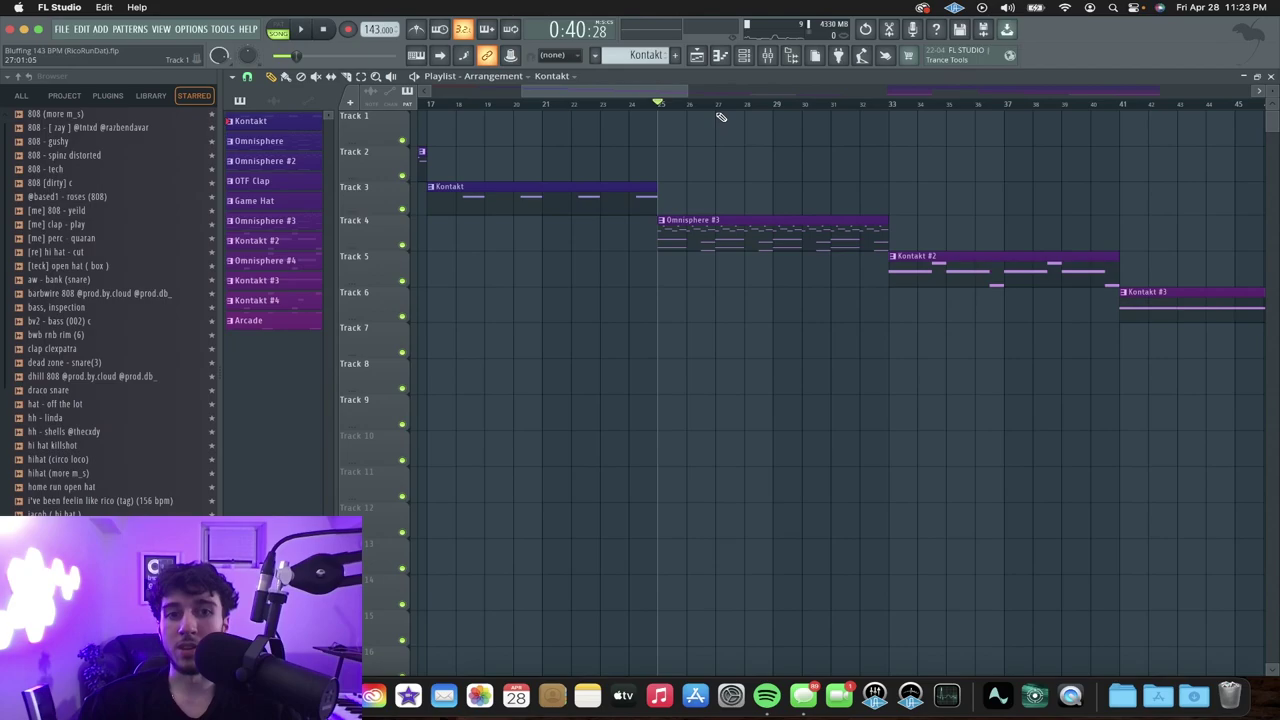
left_click(774, 64)
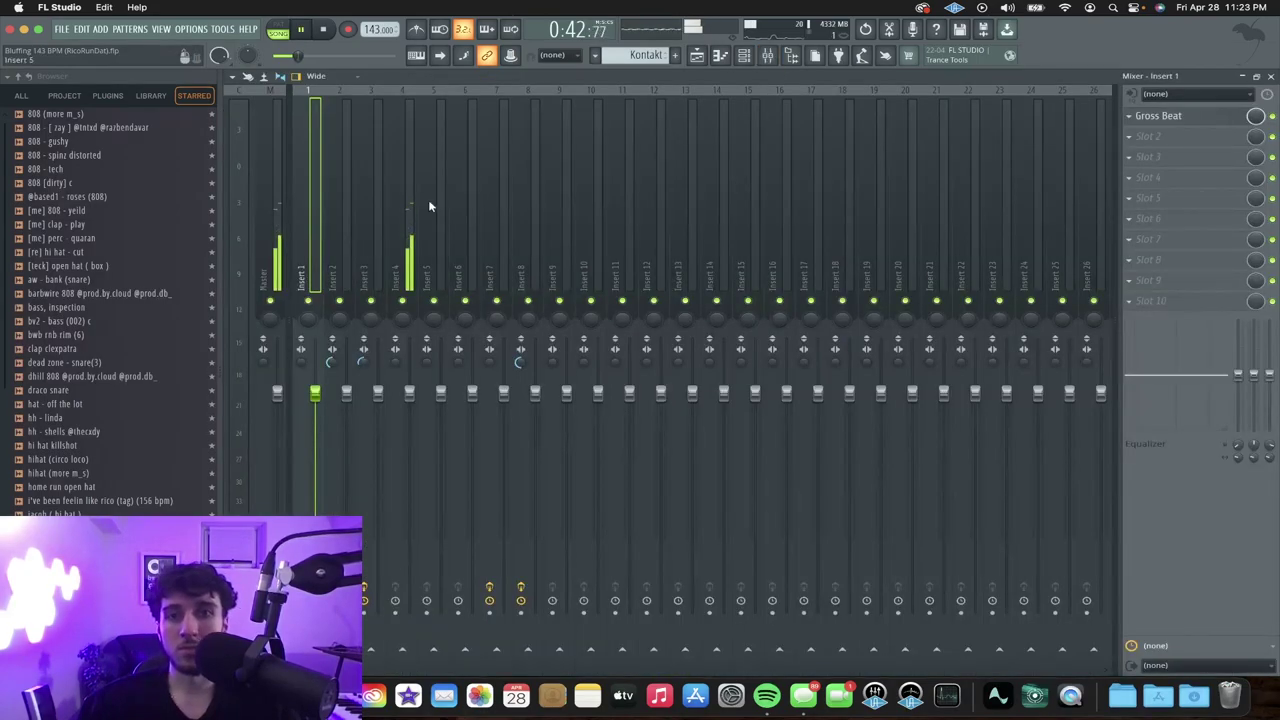
left_click(407, 220)
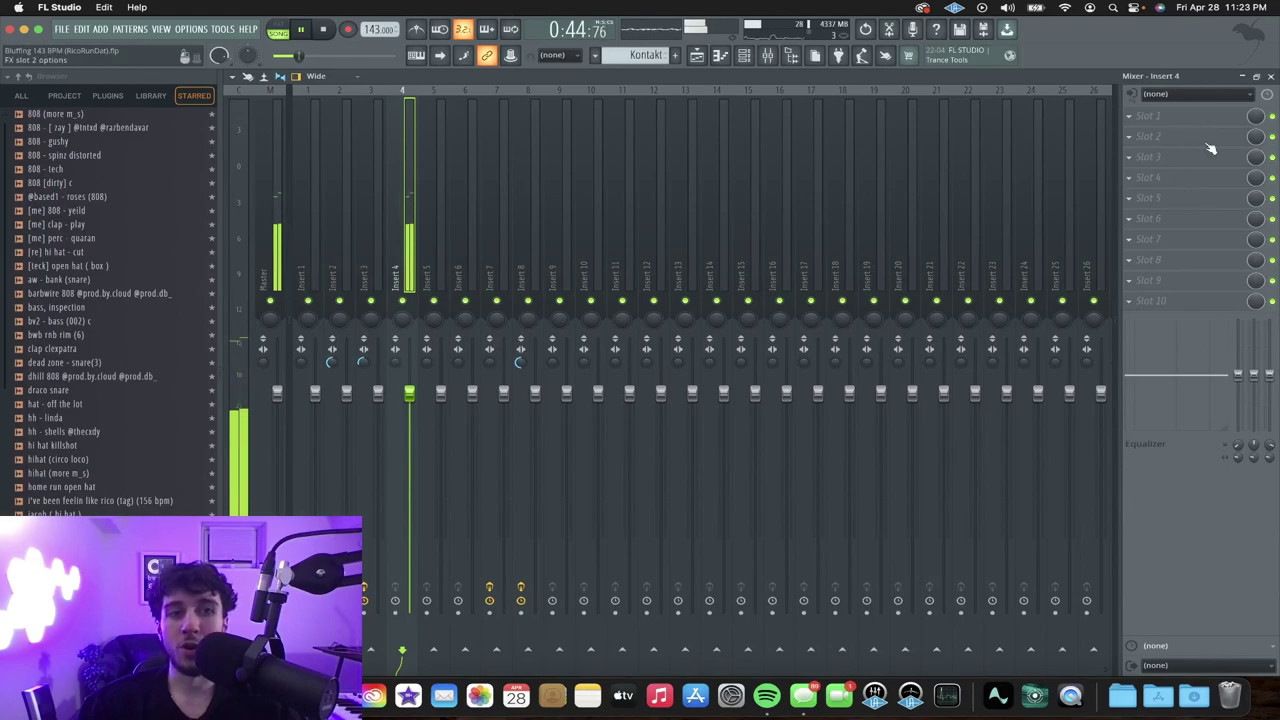
key("F5")
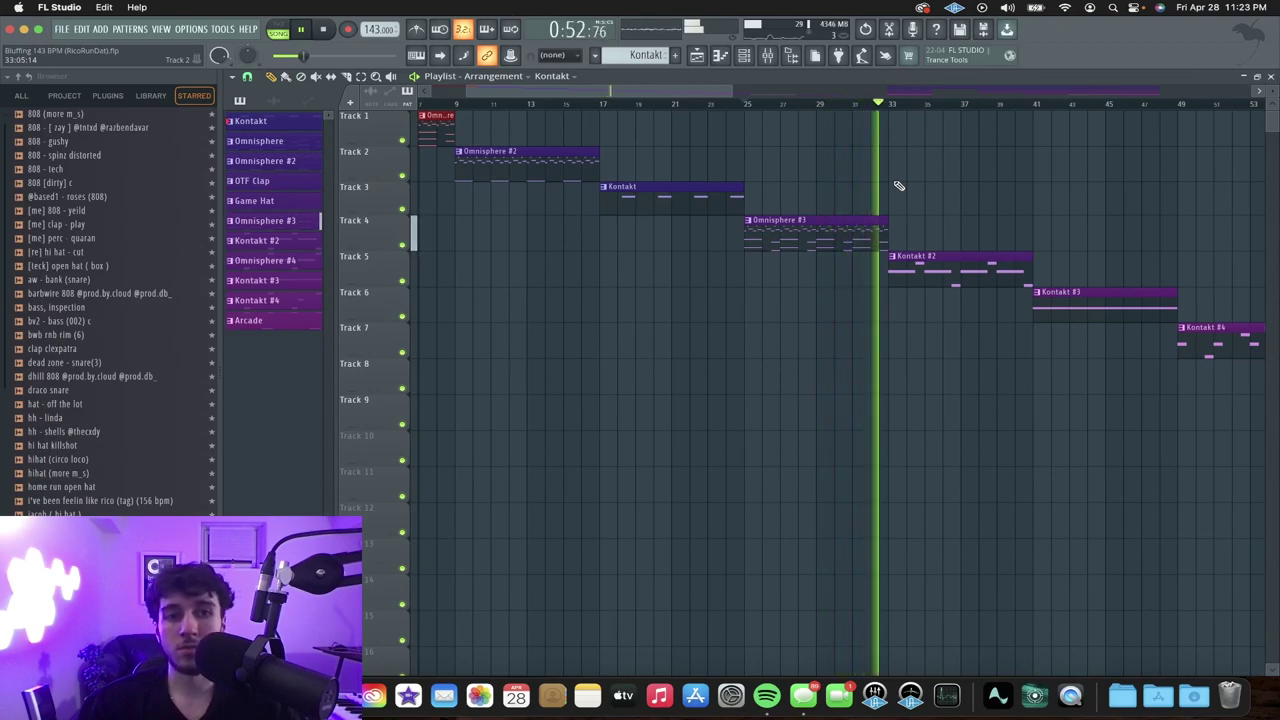
key("space")
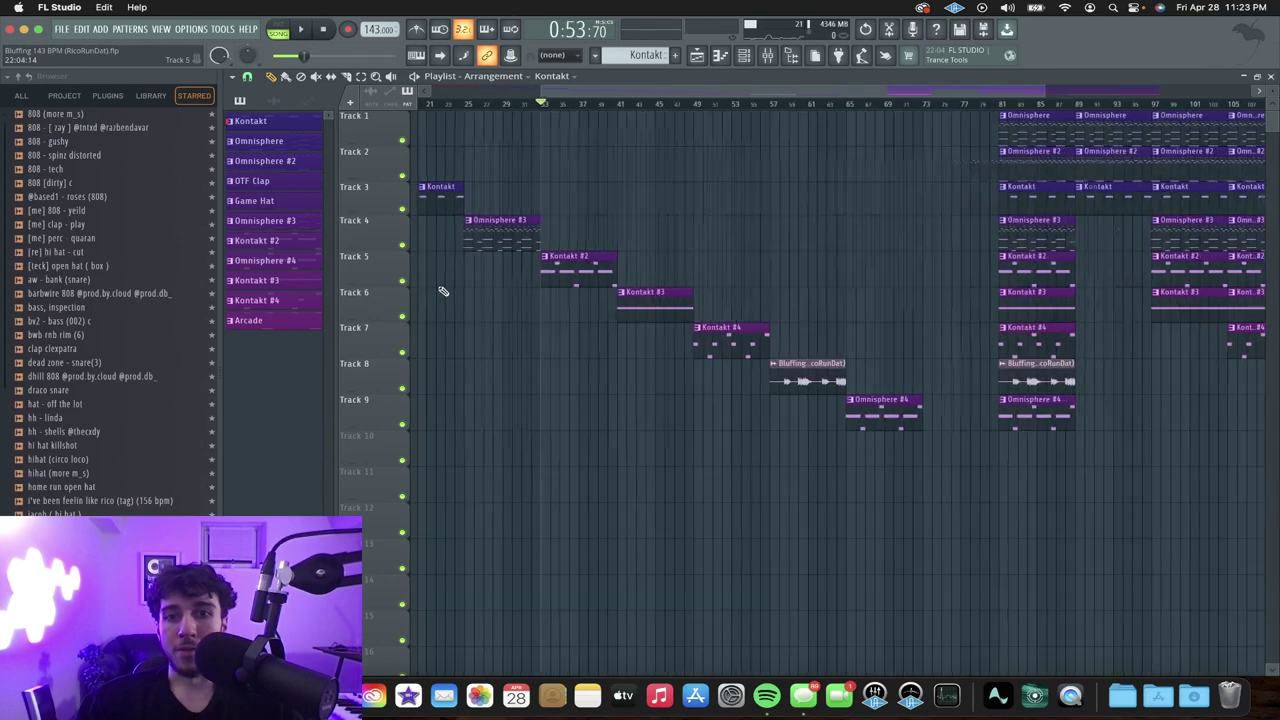
scroll(443, 289, "up", 3)
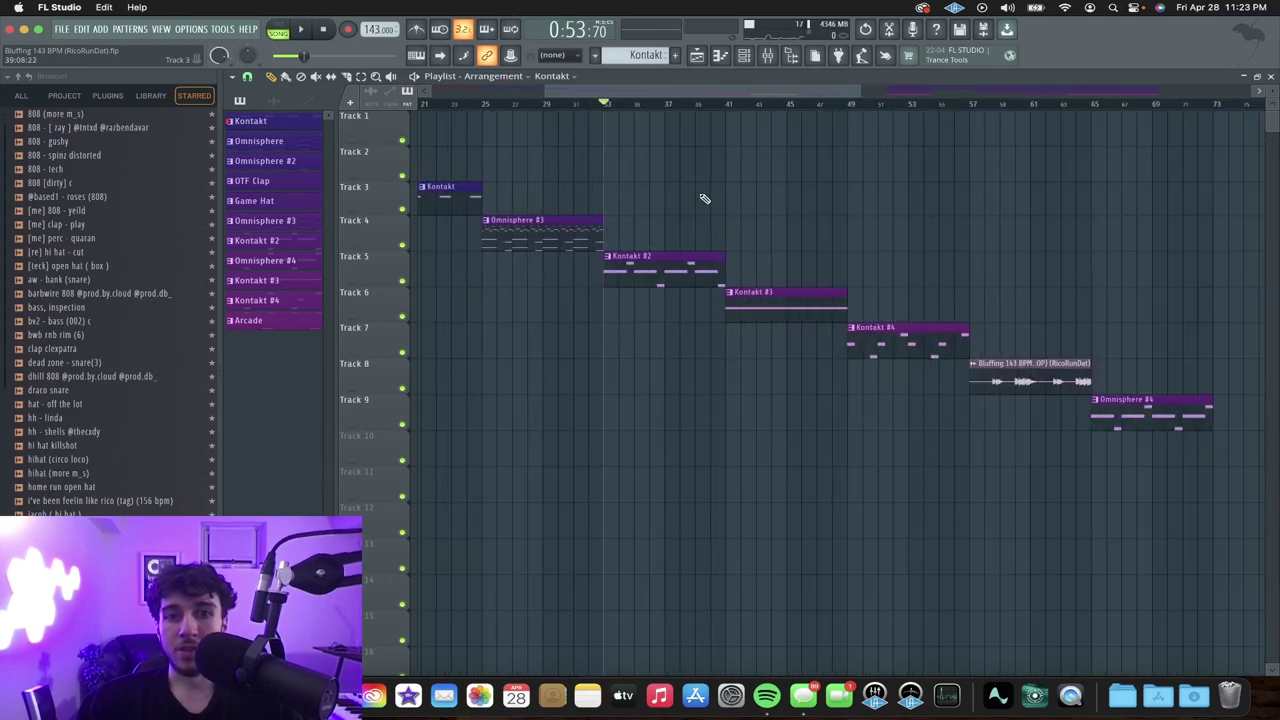
left_click(745, 56)
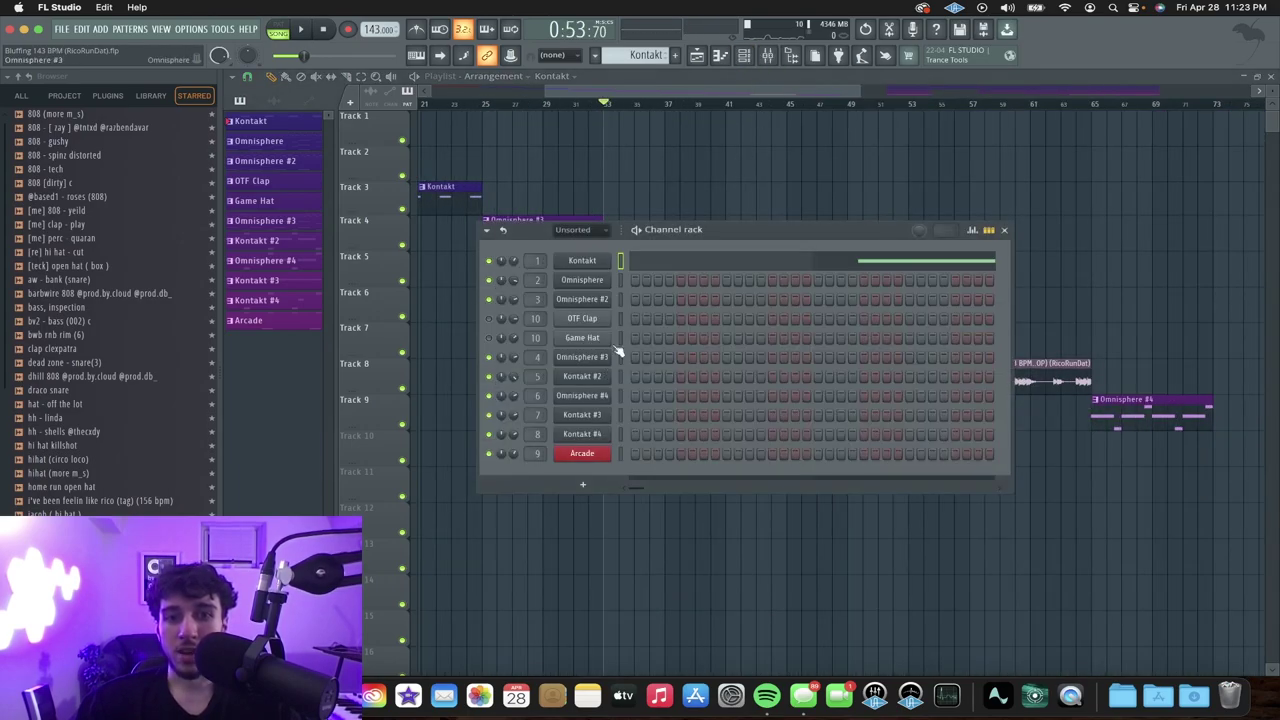
Check Kontakt #2's Flute Essential instrument and review its melody notes in the piano roll.
key("F6")
left_click(745, 56)
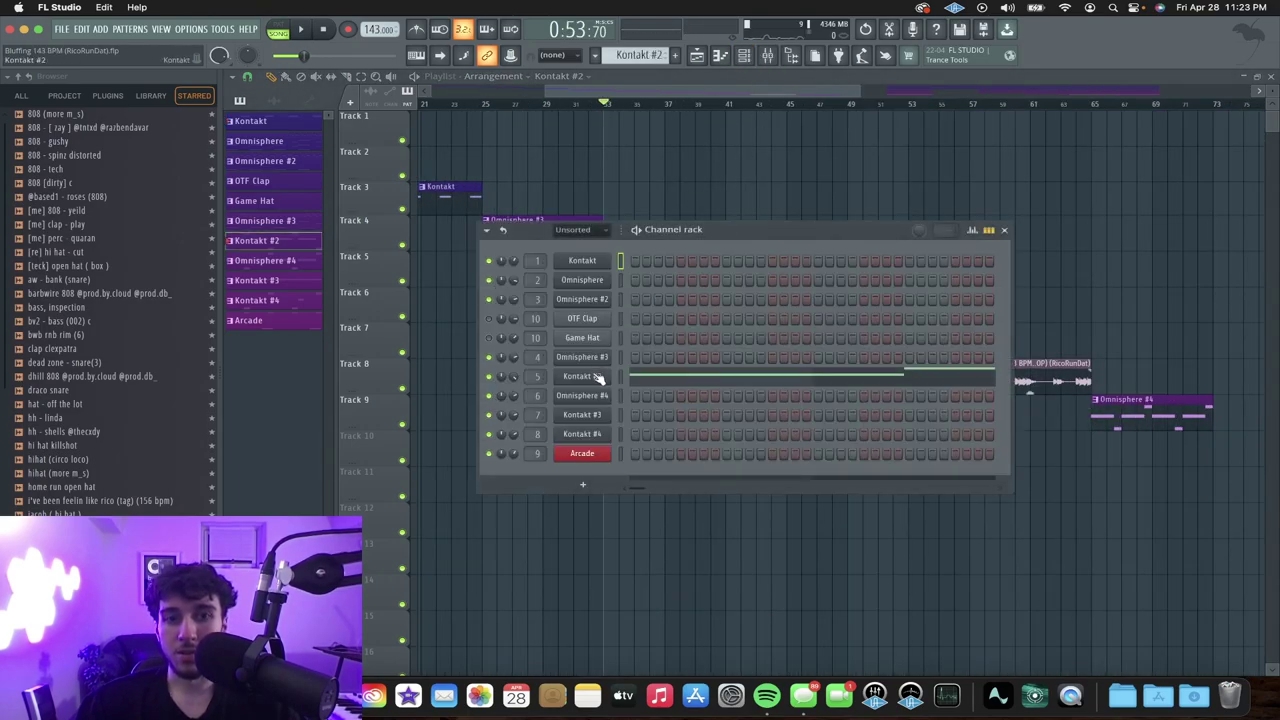
left_click(590, 376)
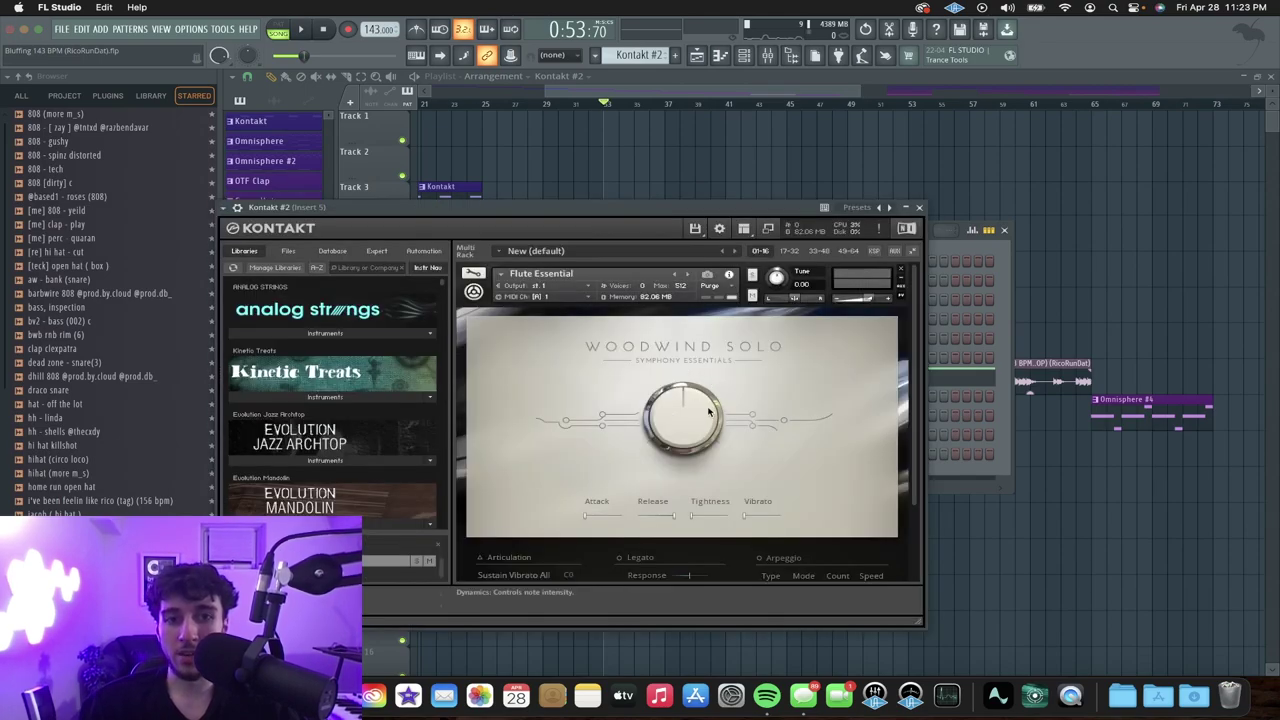
key("F5")
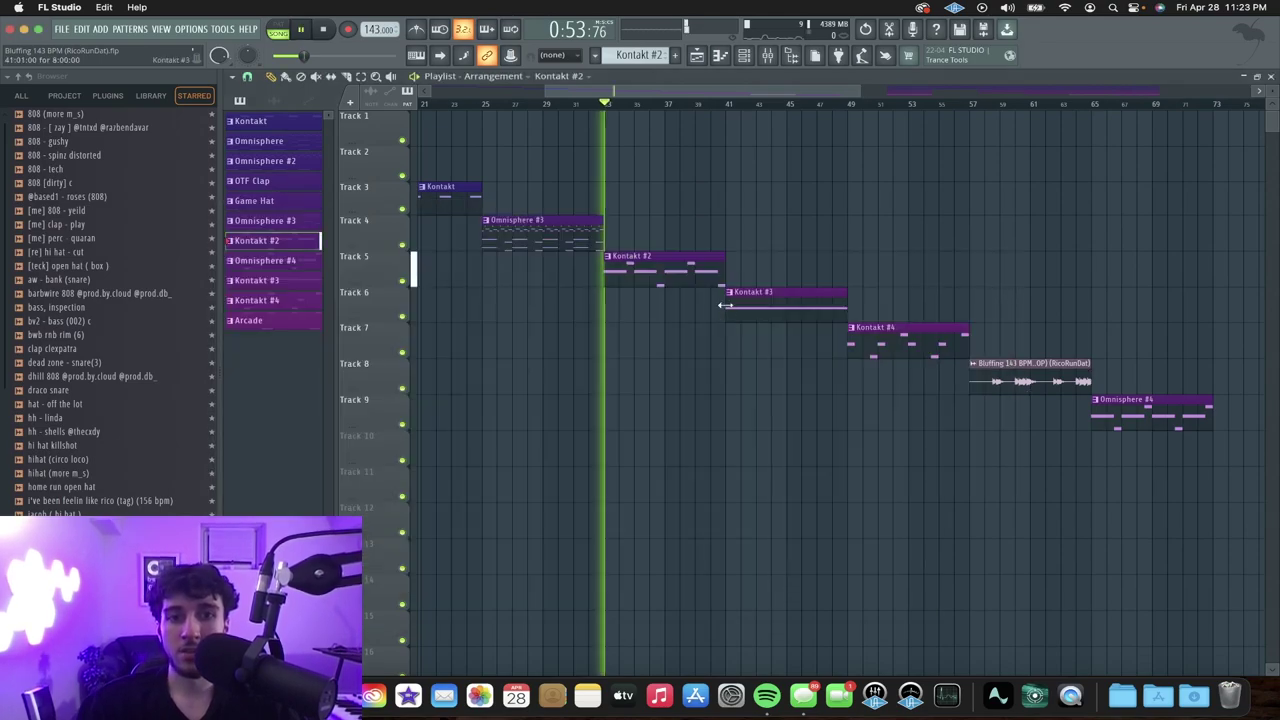
double_click(676, 265)
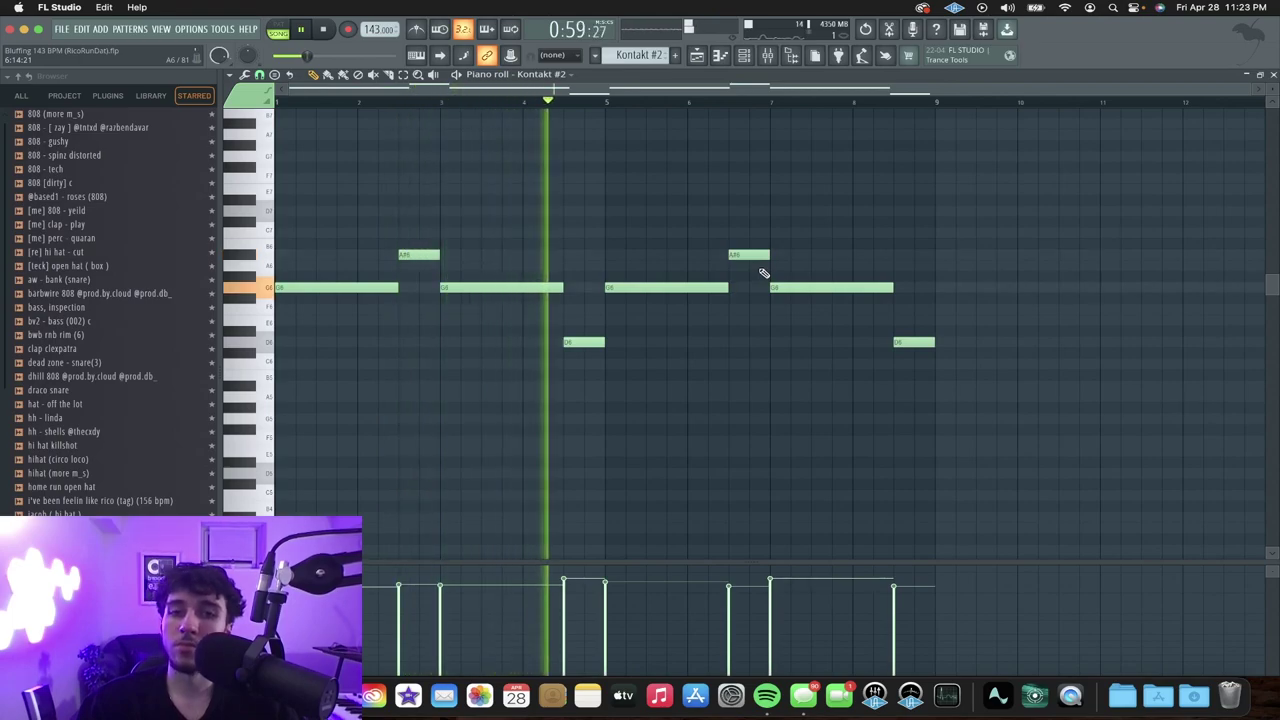
key("F5")
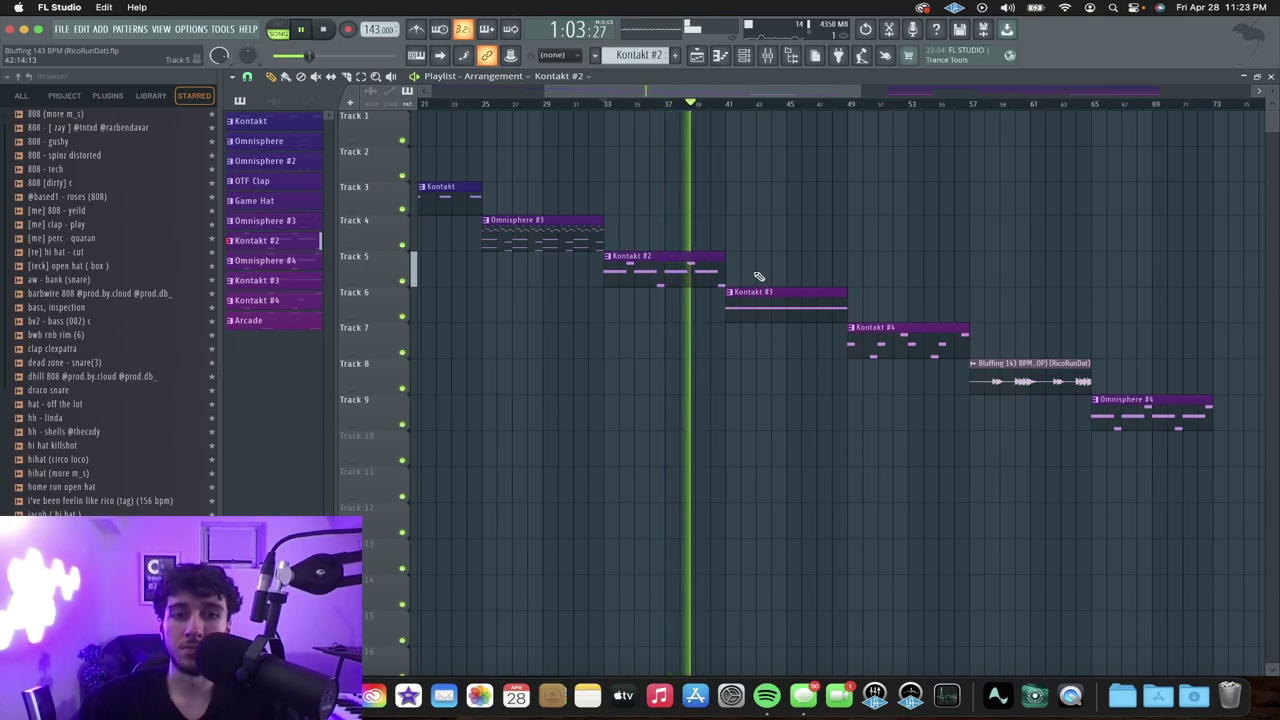
key("F9")
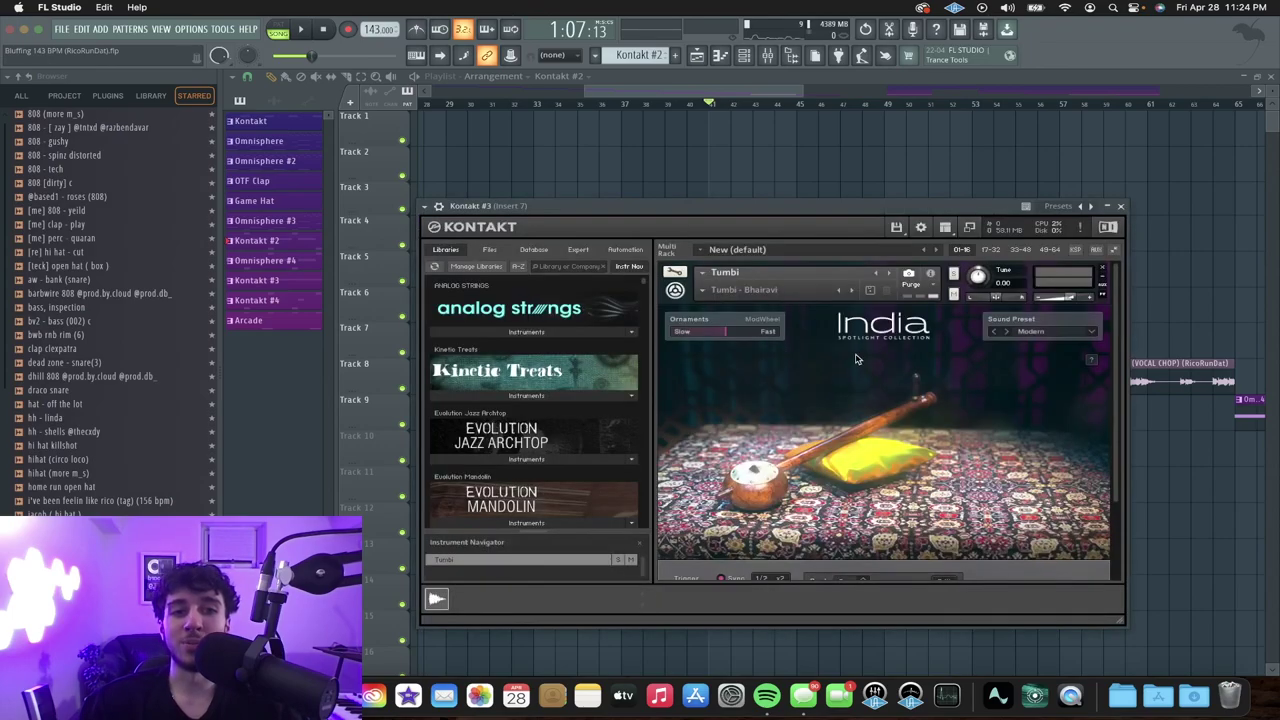
Open the Kontakt #3 clip, select its repeated G5 notes, and play the pattern.
left_click(1121, 206)
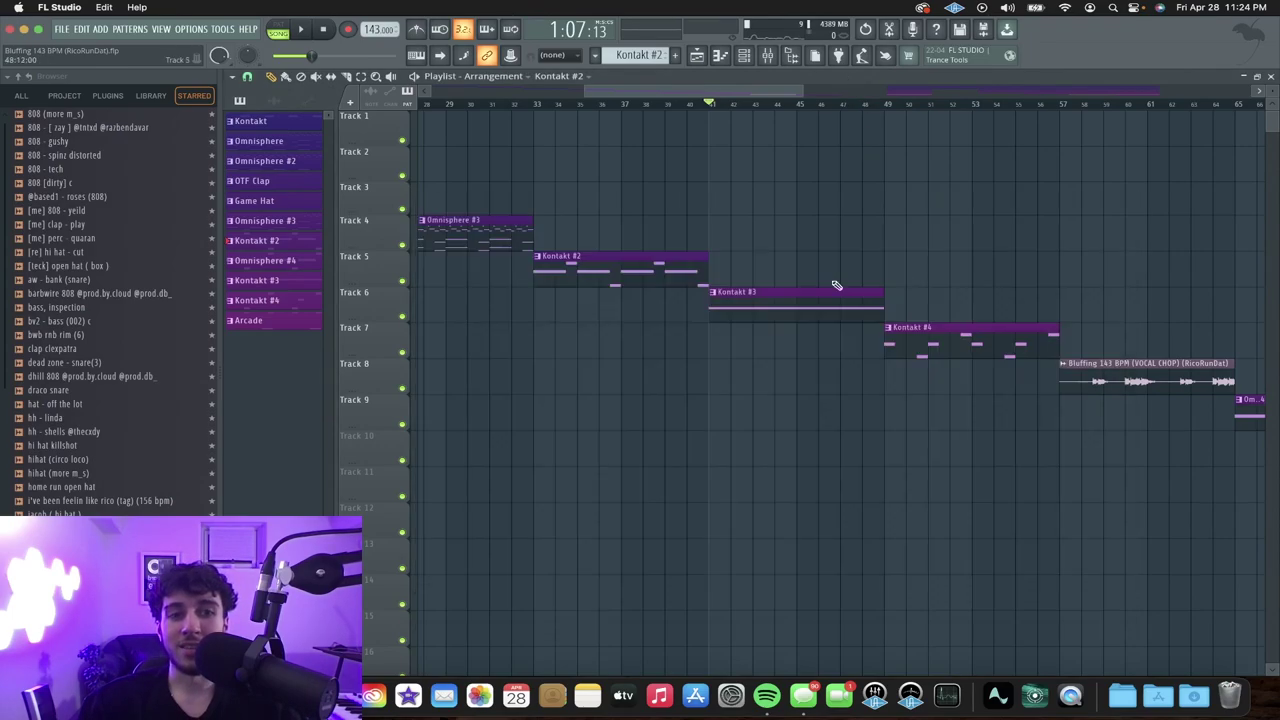
double_click(773, 308)
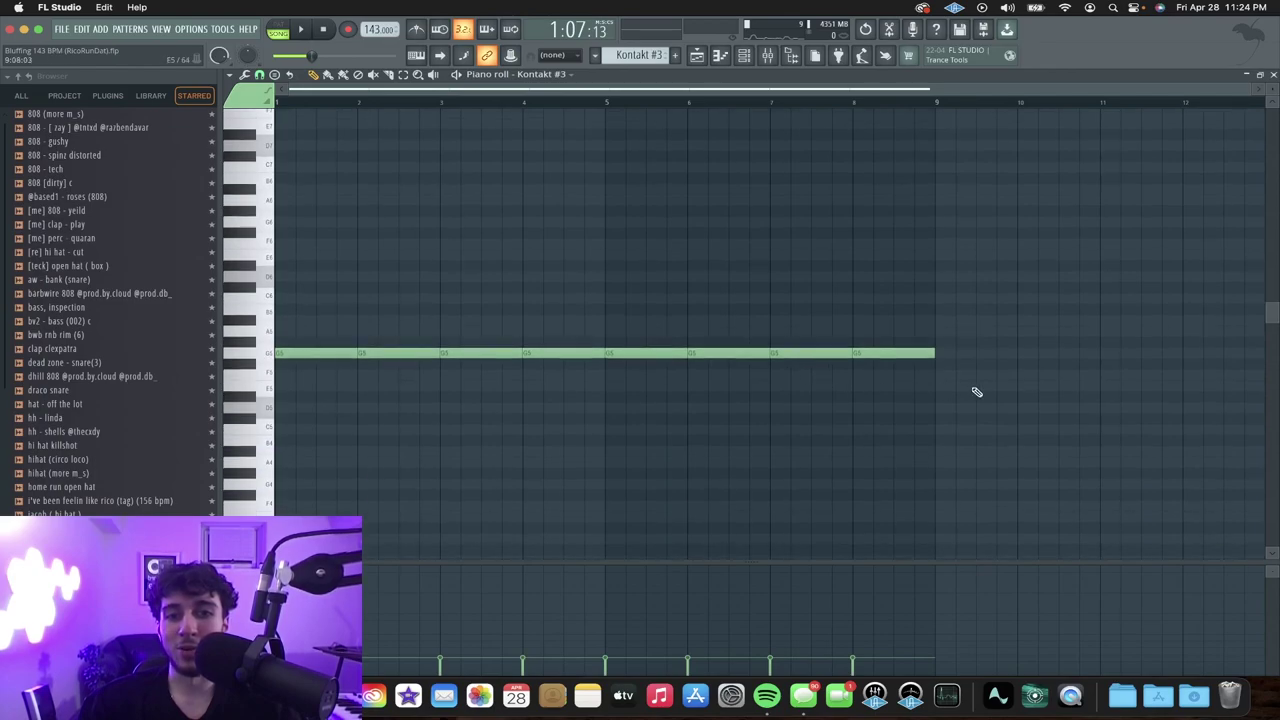
left_click_drag(971, 391, 330, 272)
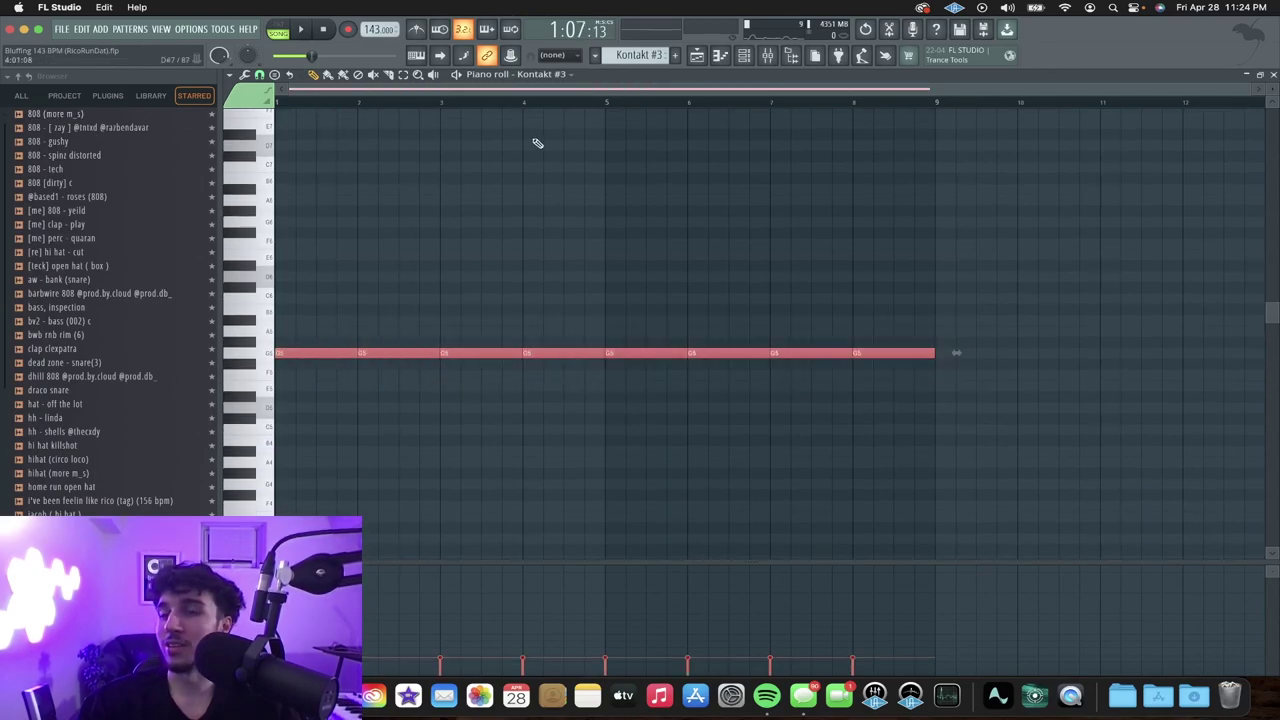
key("space")
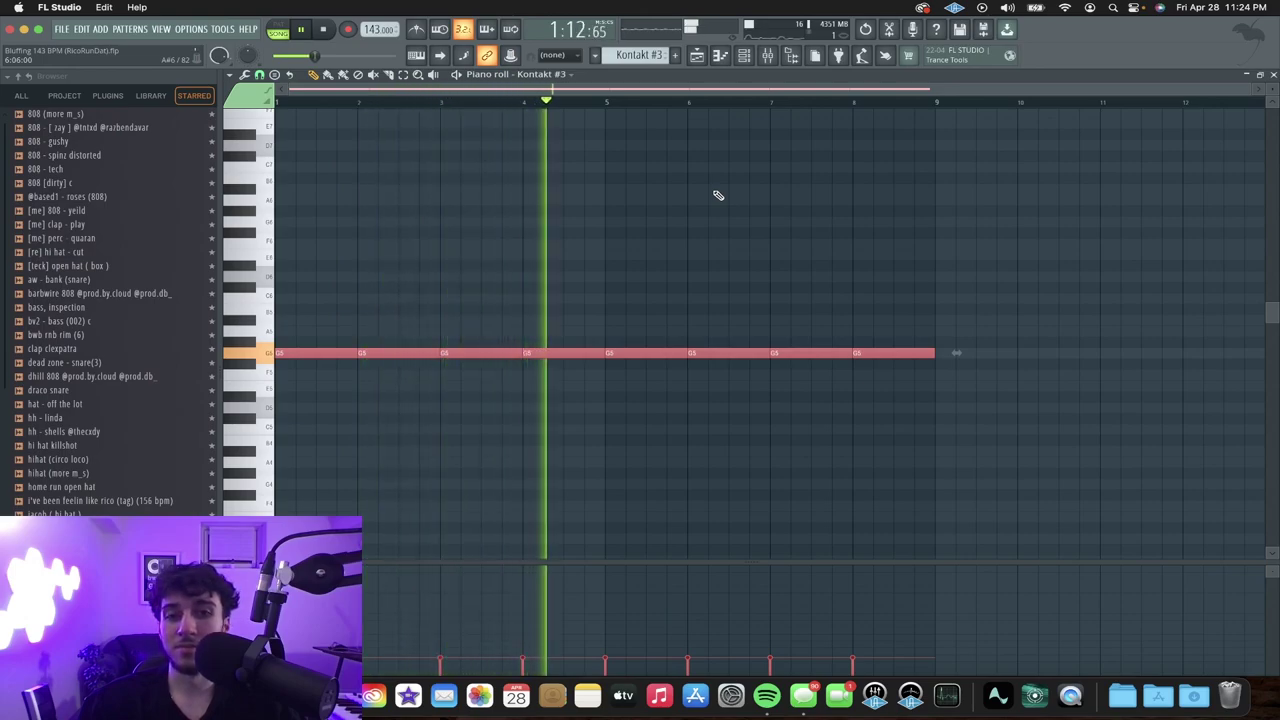
Check the half-speed Gross Beat, replay the pattern, and delete the stray Track 2 clip.
left_click(767, 55)
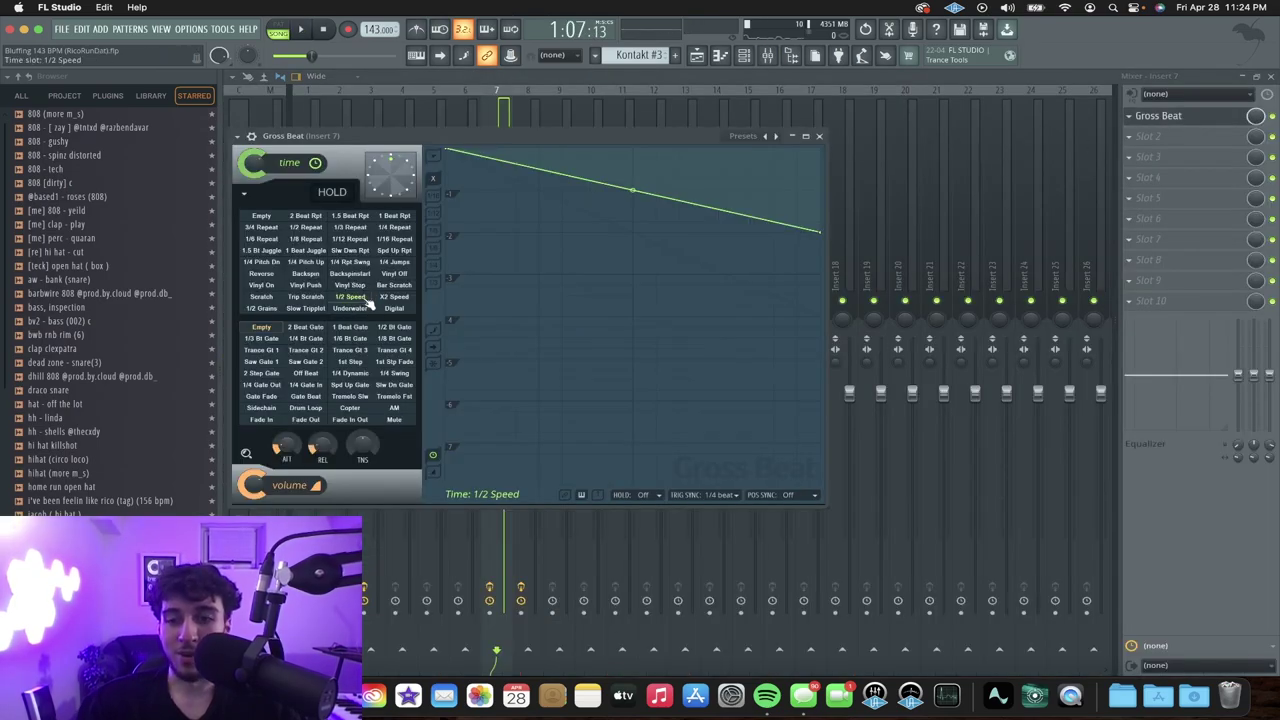
left_click(819, 135)
key("F7")
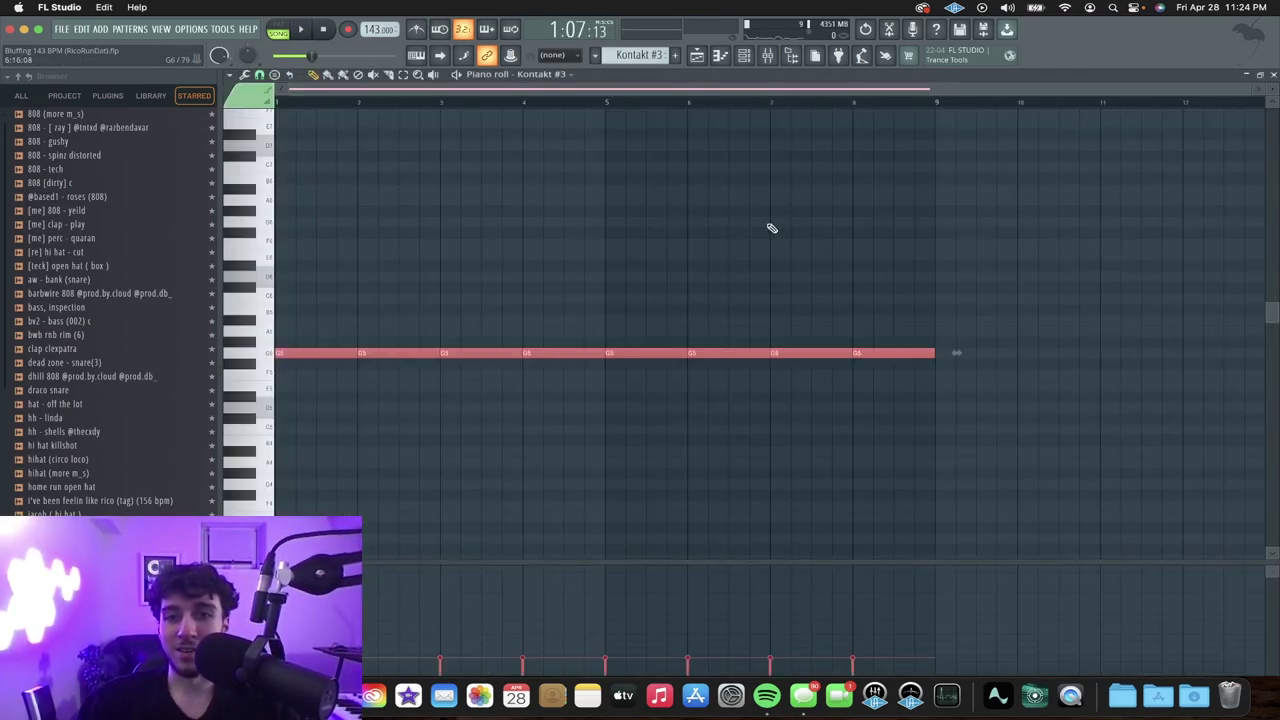
key("space")
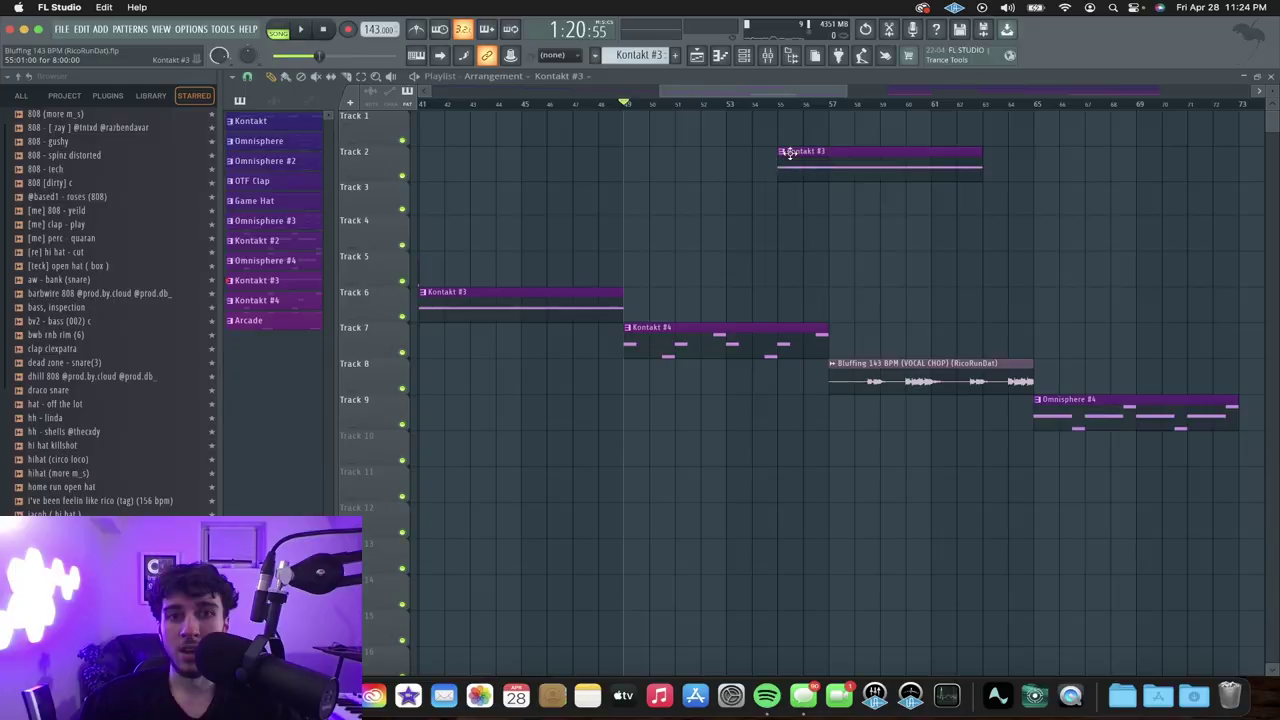
right_click(789, 152)
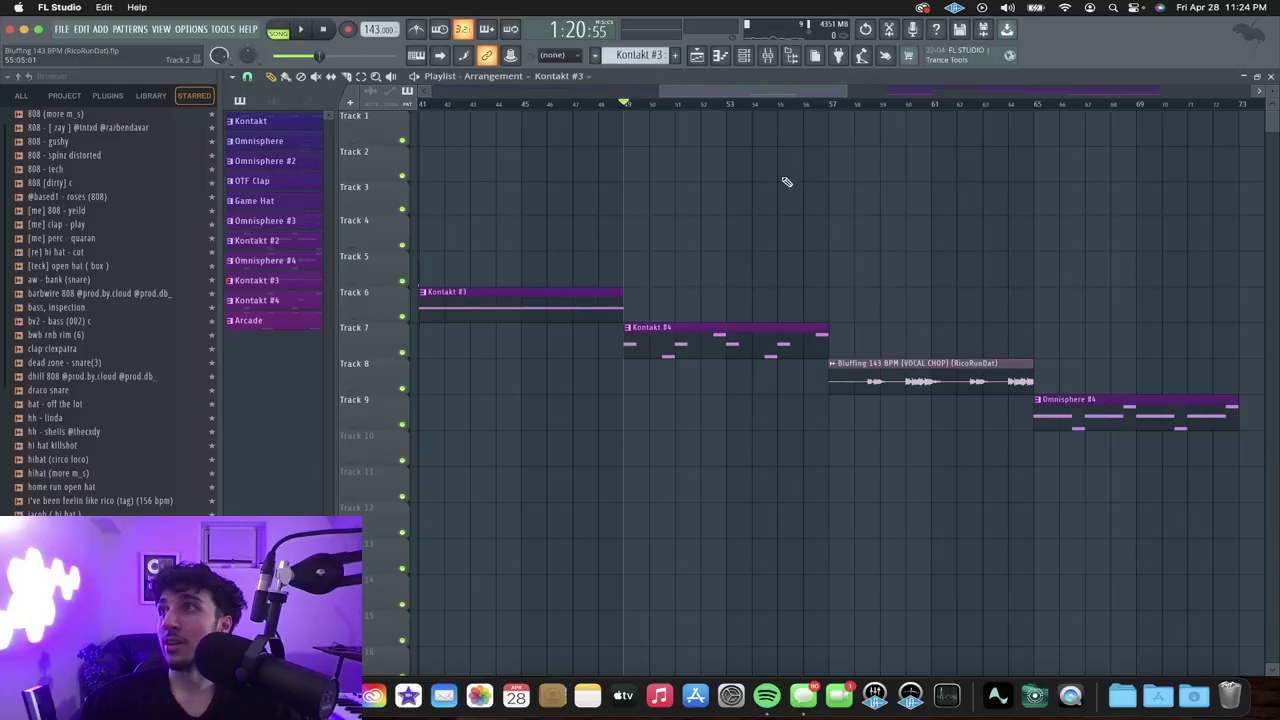
Check Kontakt #4's Emotive Strings instrument, then play its G5, D#5 and A#5 melody.
left_click(753, 59)
left_click(584, 433)
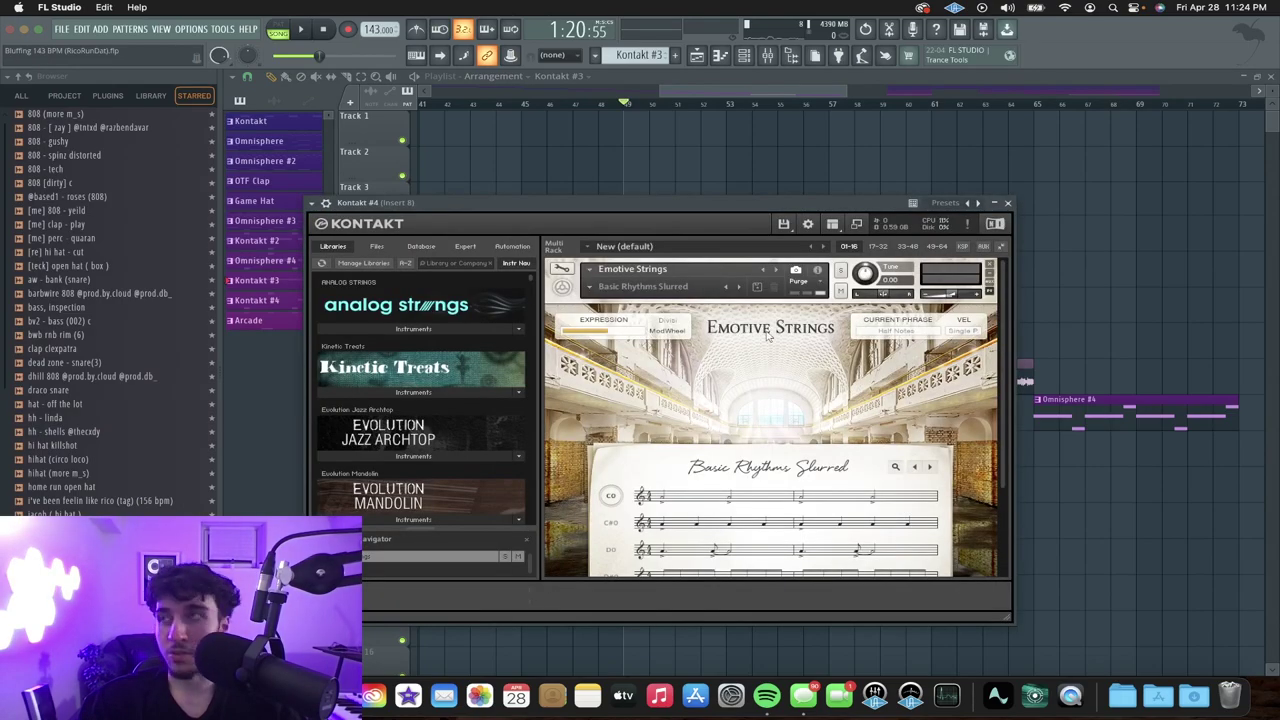
left_click(1008, 204)
left_click(1000, 229)
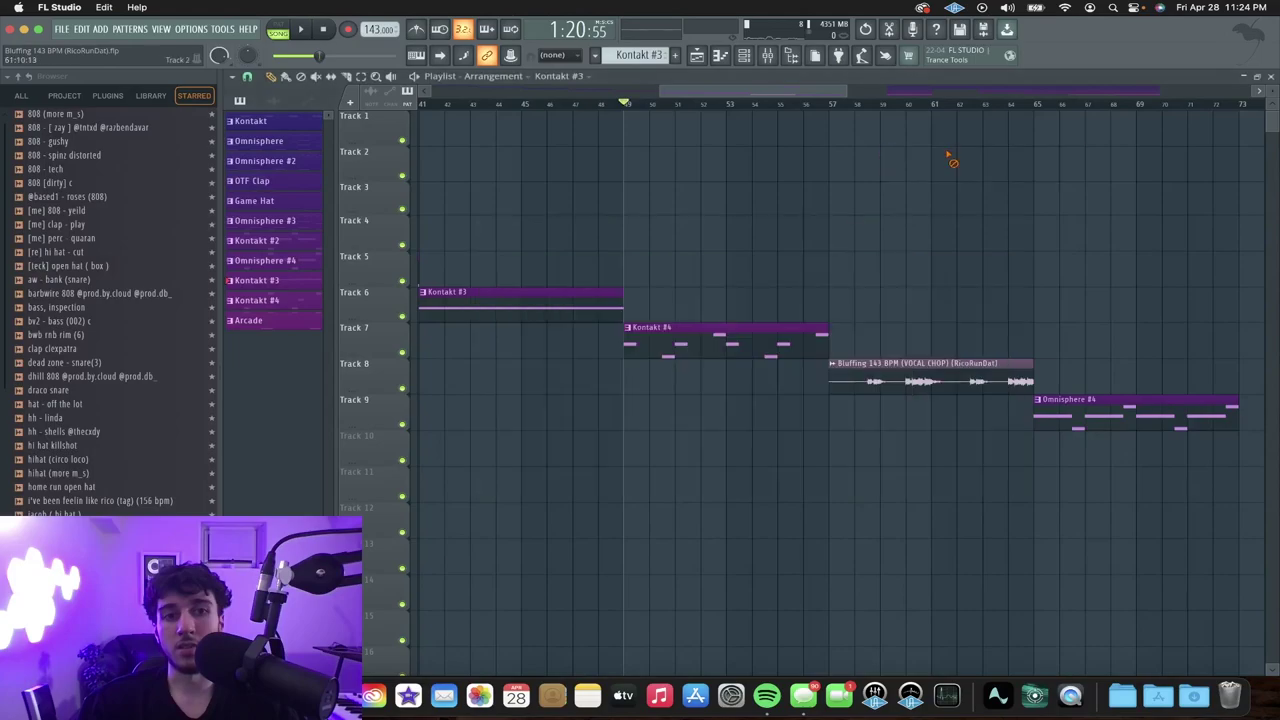
double_click(714, 336)
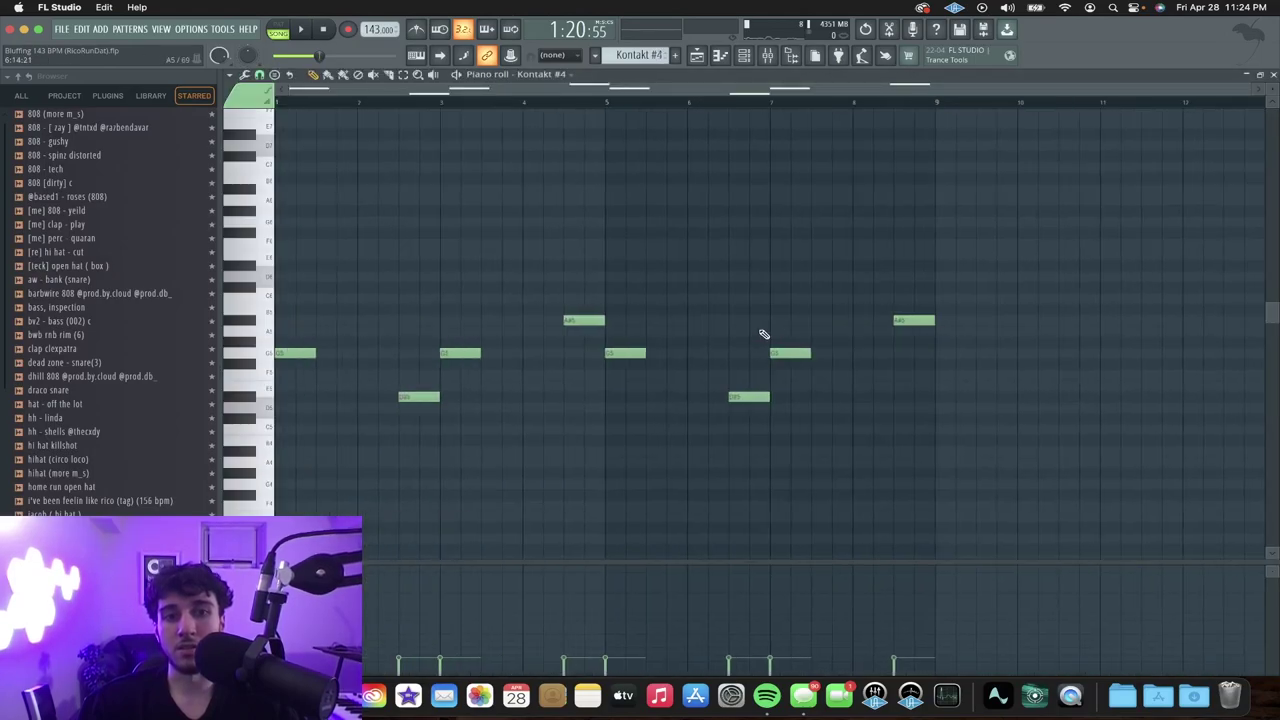
key("space")
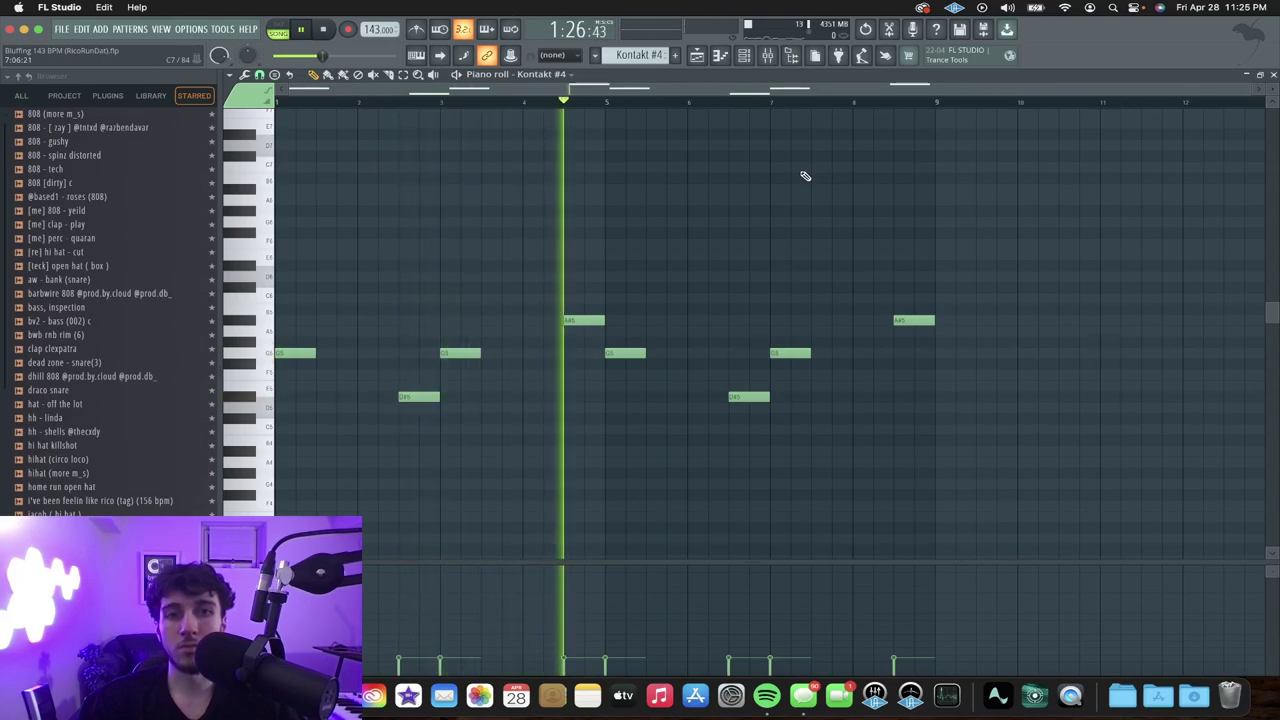
Inspect the Gross Beat Flange 2 effect on mixer Insert 8, then close it.
left_click(767, 56)
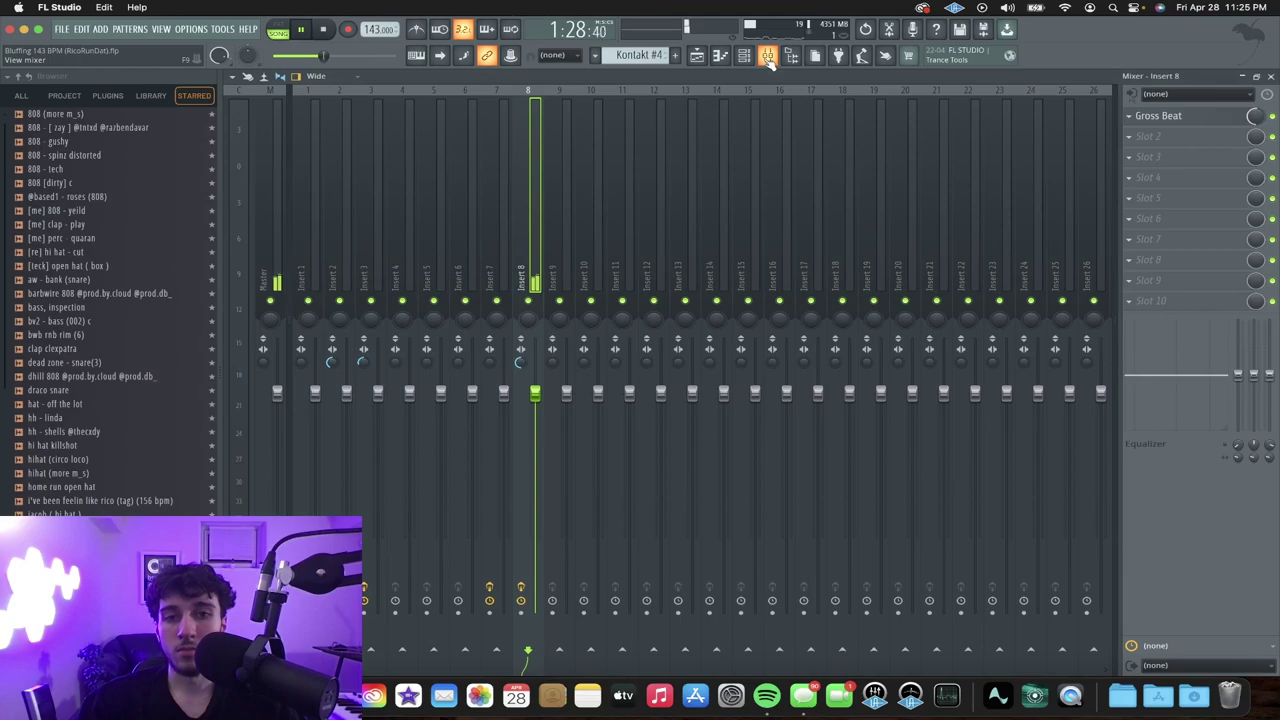
left_click(1165, 116)
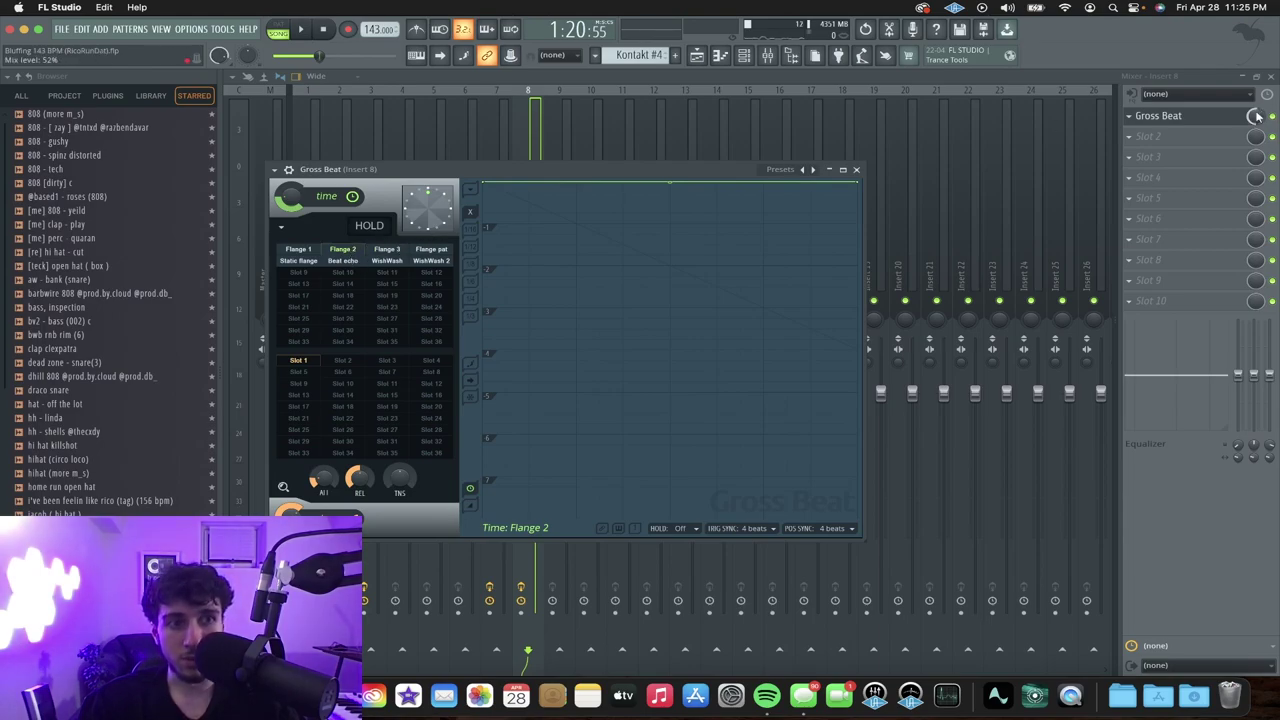
key("Escape")
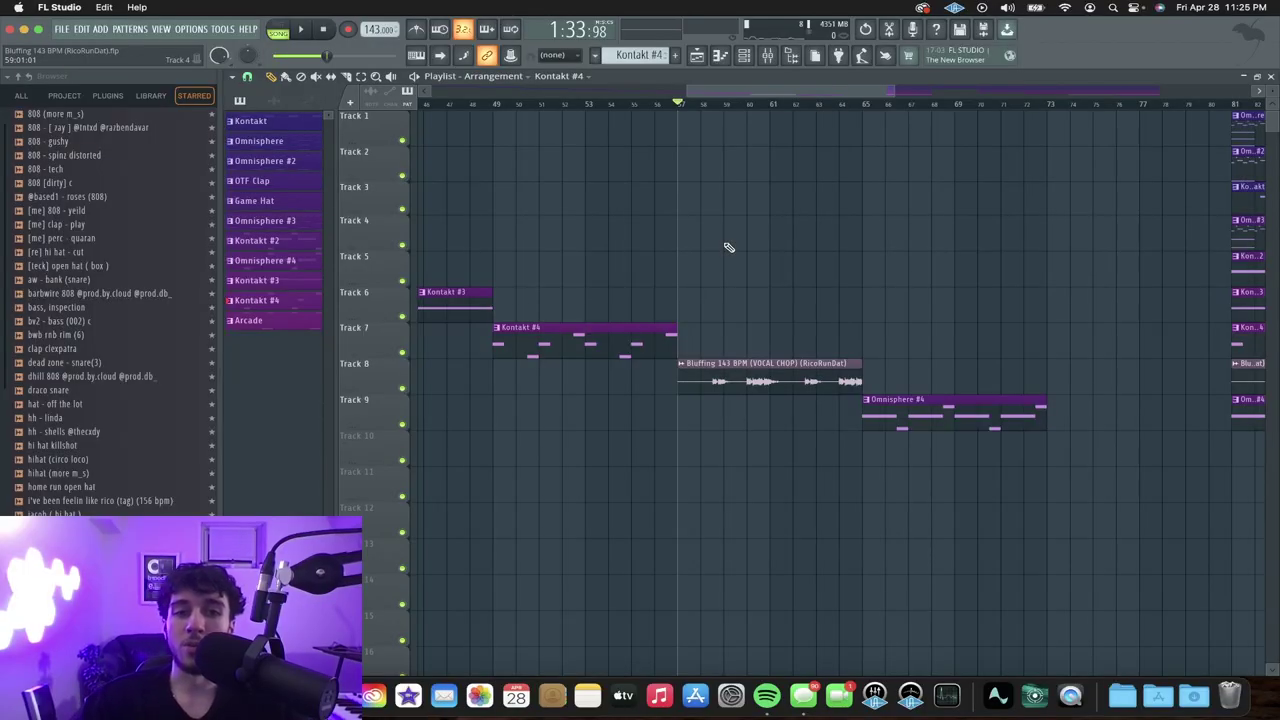
Close the Piano roll and play the full arrangement in the Playlist from around bar 65.
scroll(757, 271, "down", 2)
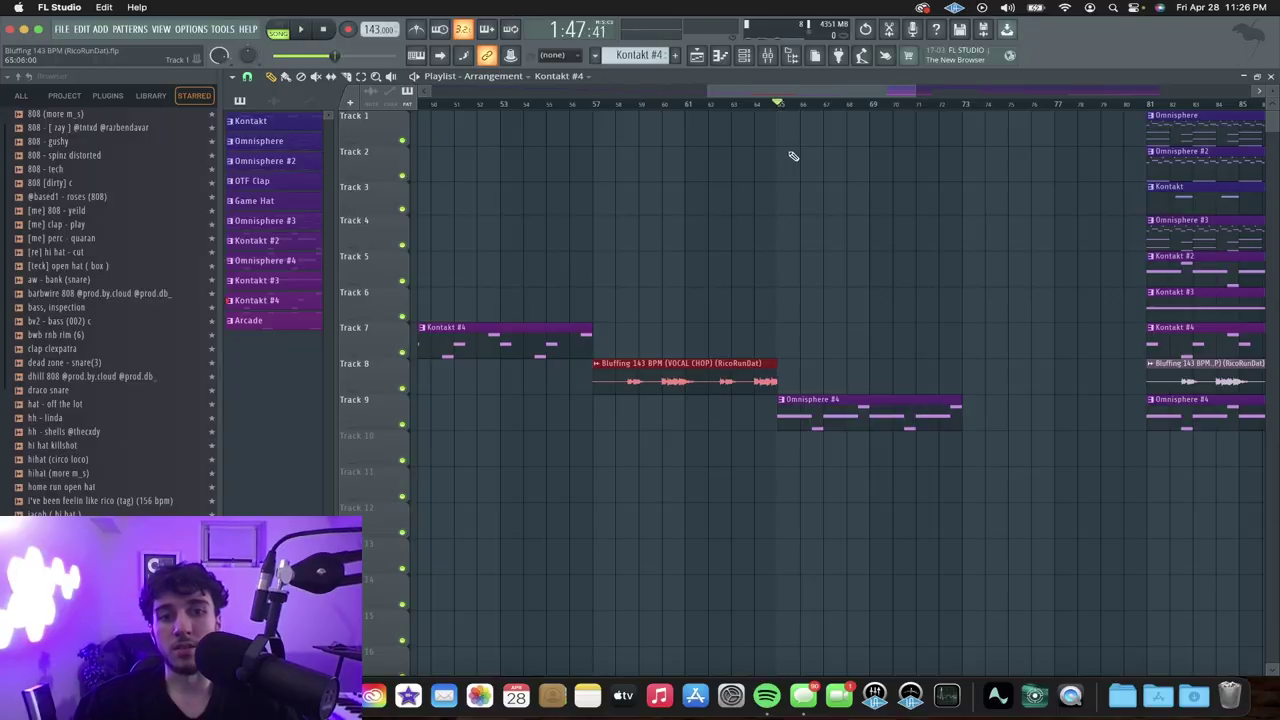
scroll(793, 156, "down", 5)
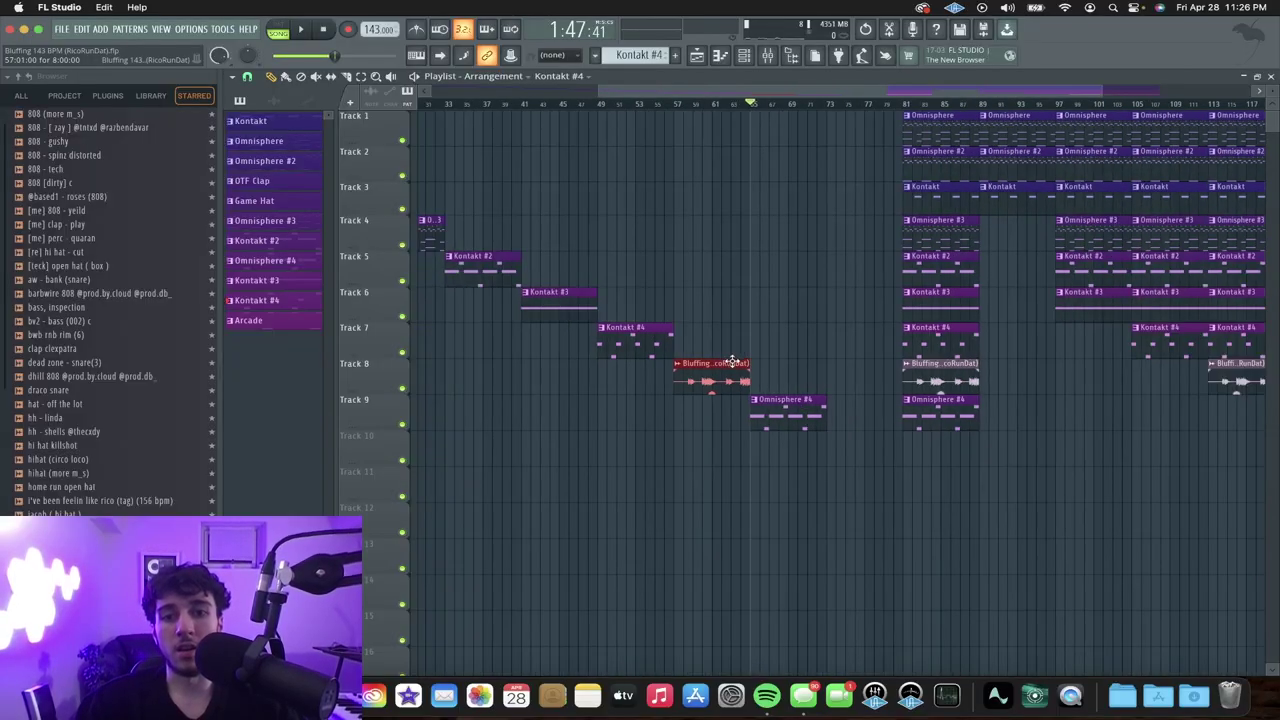
scroll(799, 335, "up", 4)
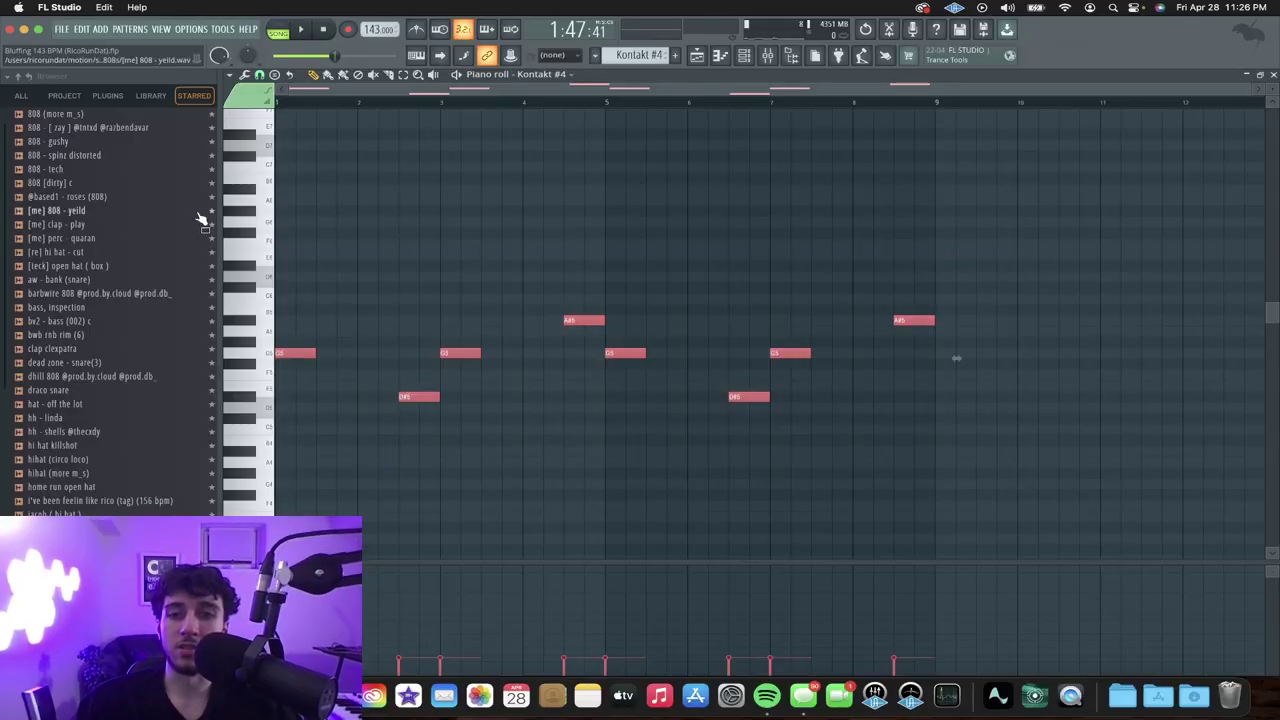
key("F7")
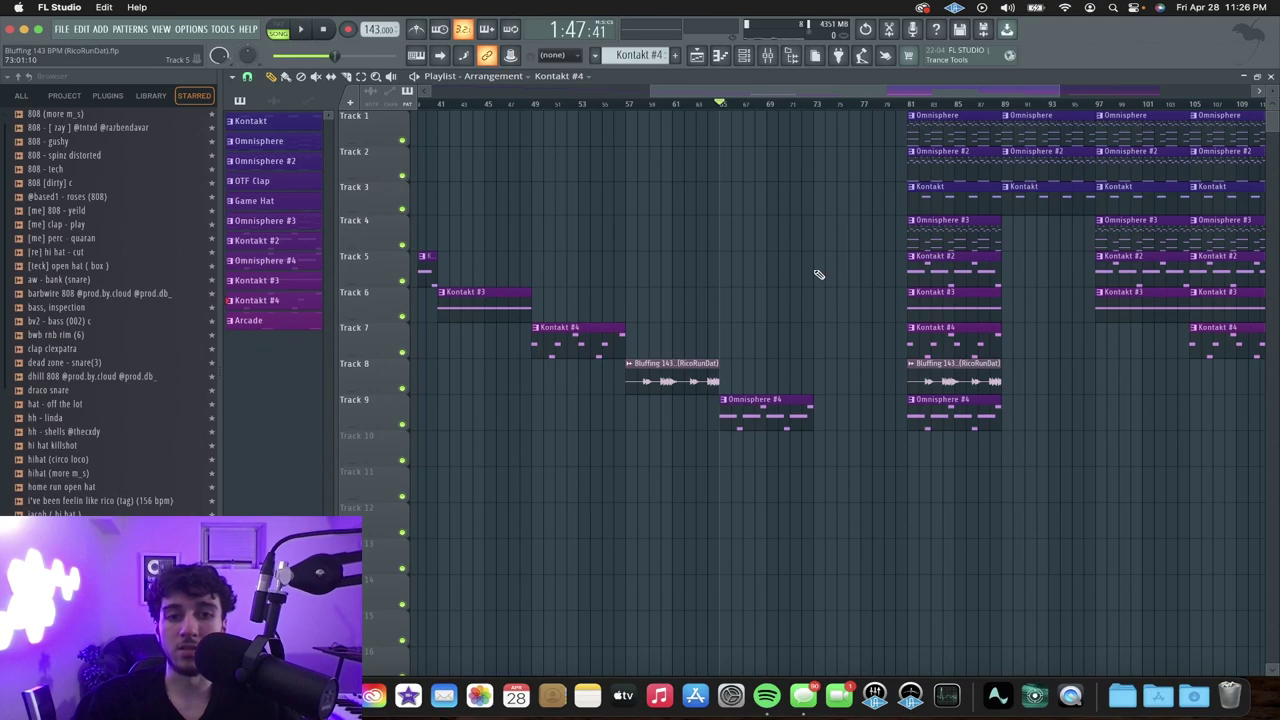
key("space")
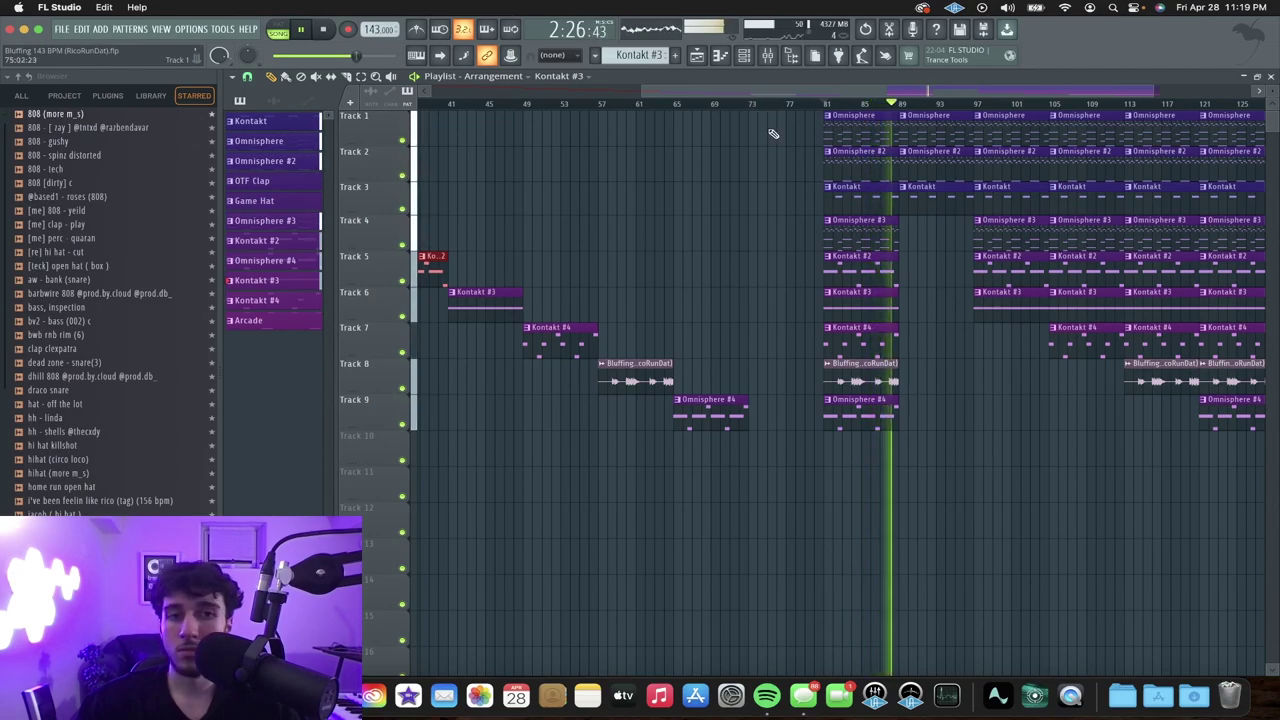
Stop playback, solo Track 6, and replay so only Kontakt #3 sounds from bar 81.
scroll(770, 133, "down", 2)
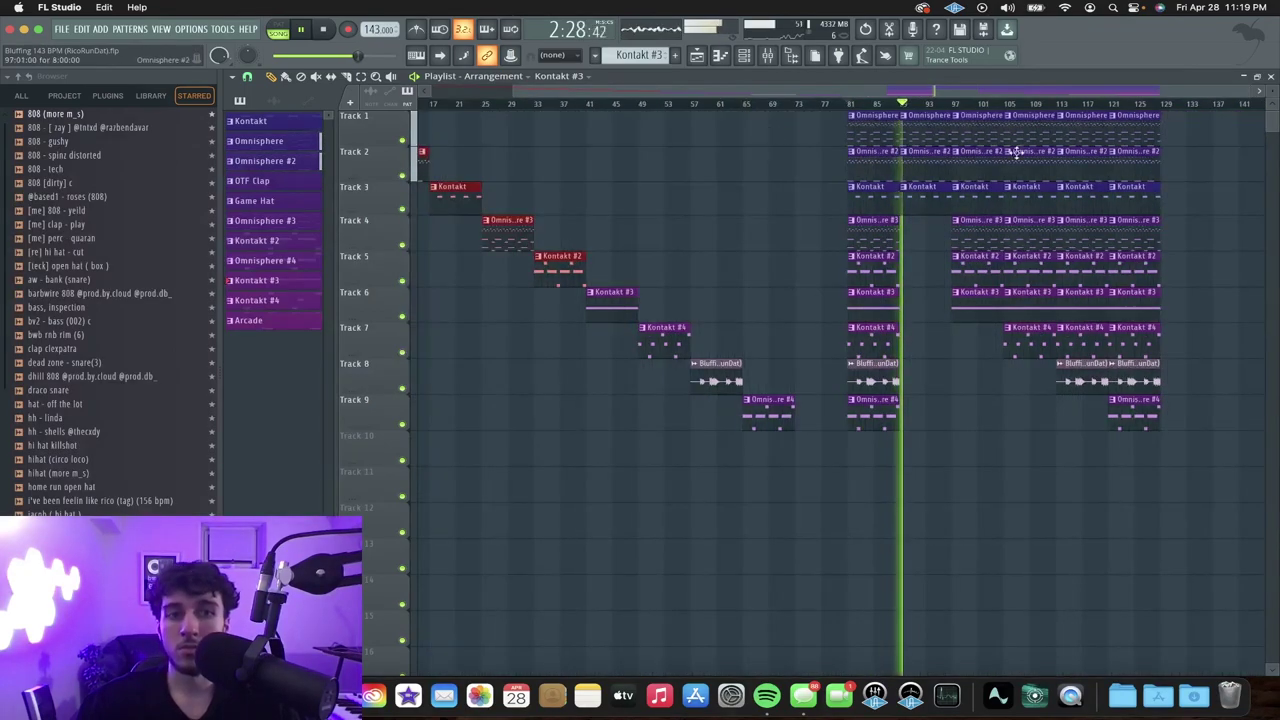
scroll(1075, 160, "up", 4)
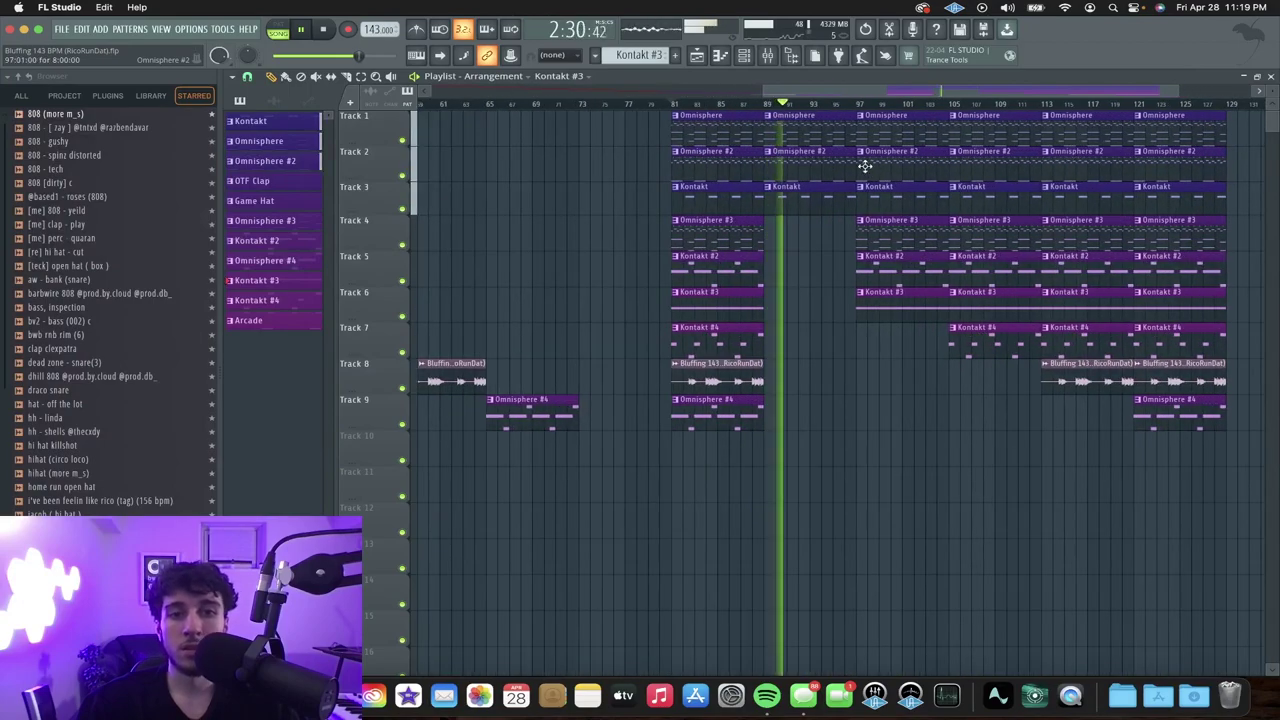
scroll(820, 180, "up", 4)
key("space")
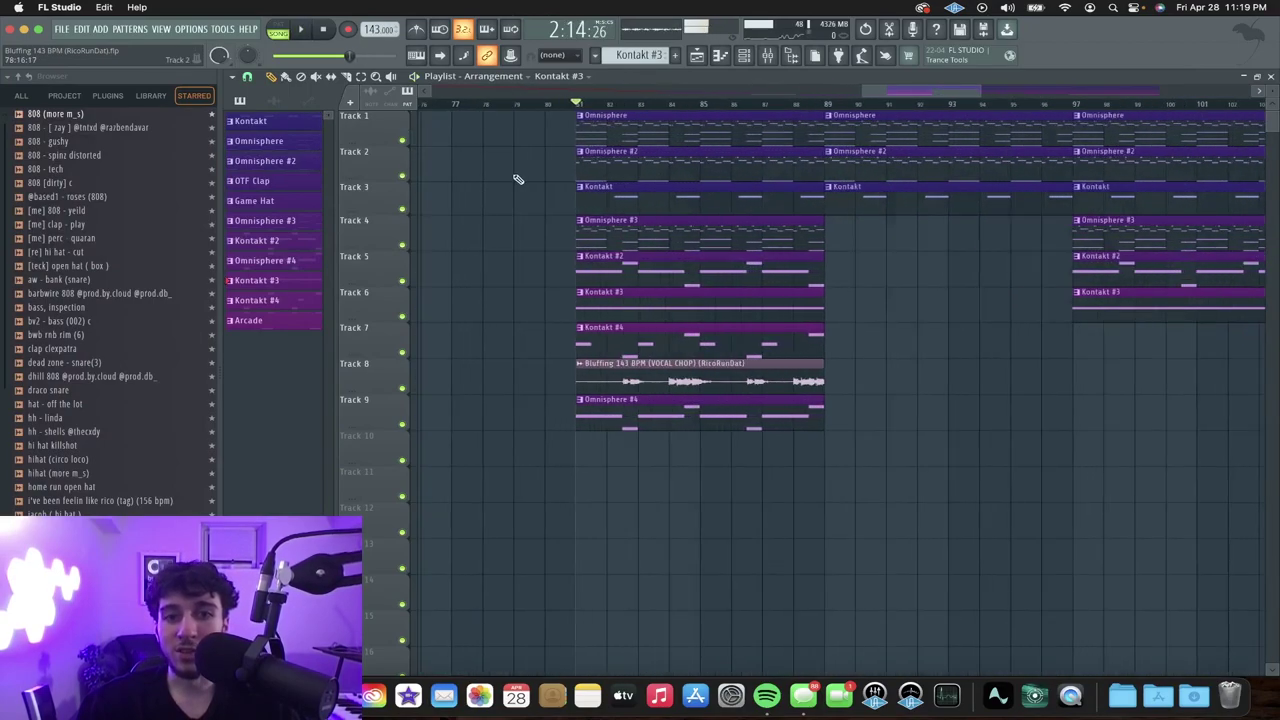
scroll(518, 179, "up", 1)
left_click(402, 318, "ctrl")
key("space")
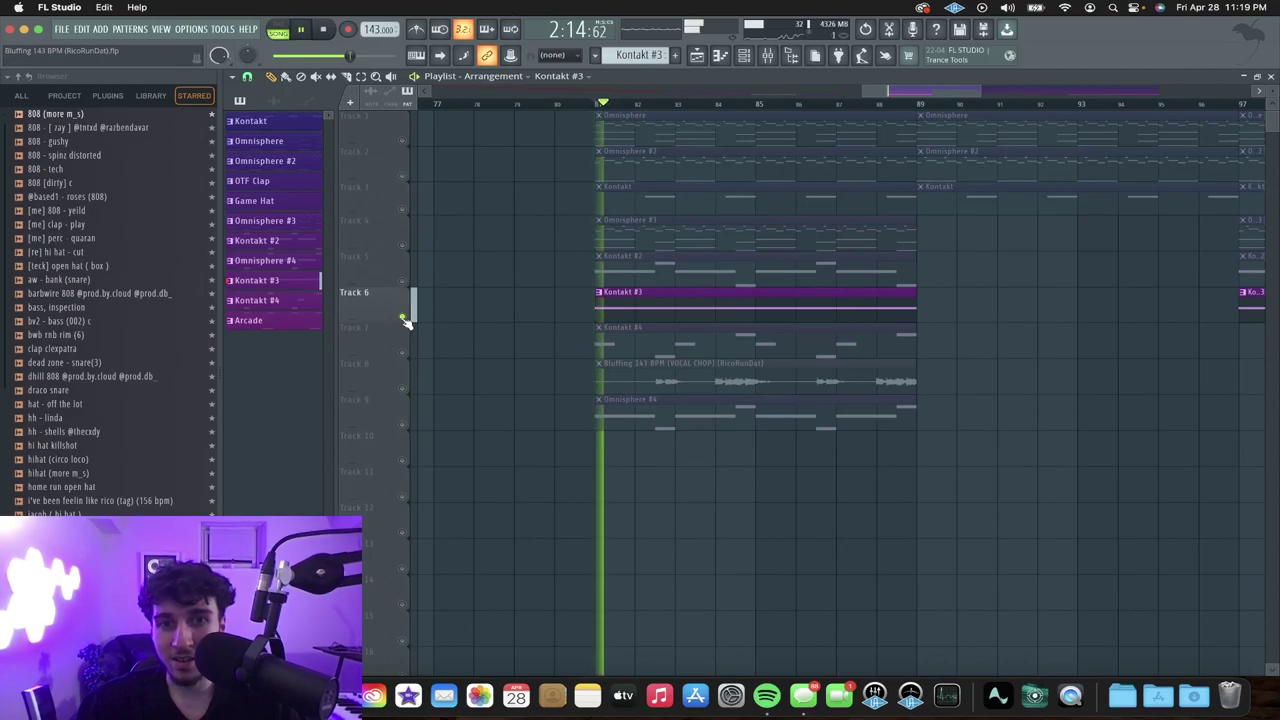